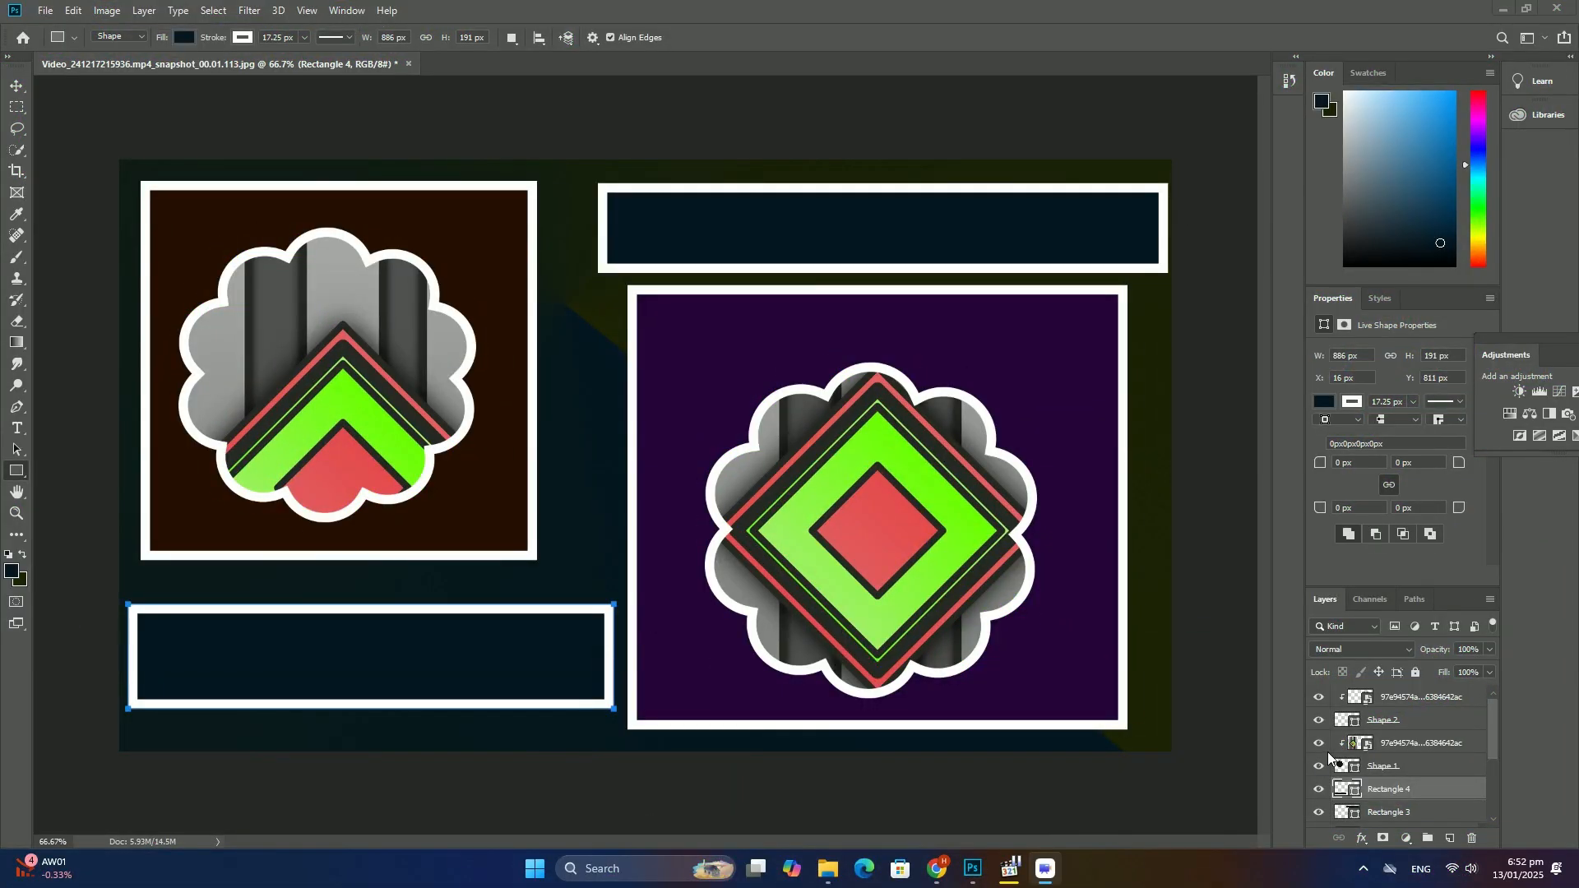
Step: Delete the spade, image and frame layers so only the gradient background remains
click(1429, 697)
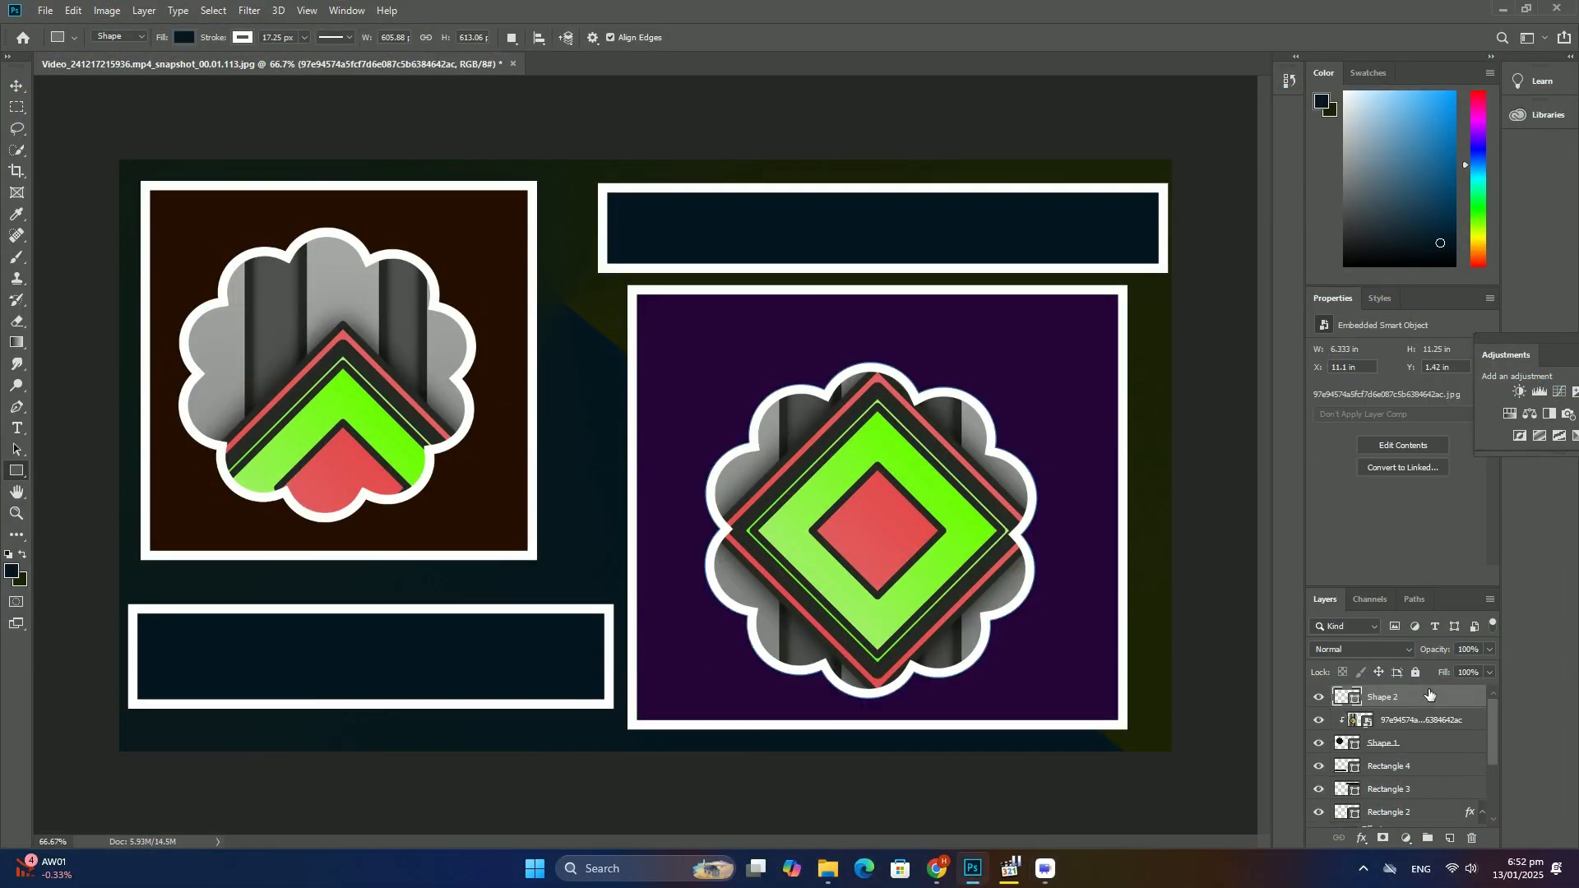
key(Delete)
key(Delete)
key(Delete)
key(Delete)
key(Delete)
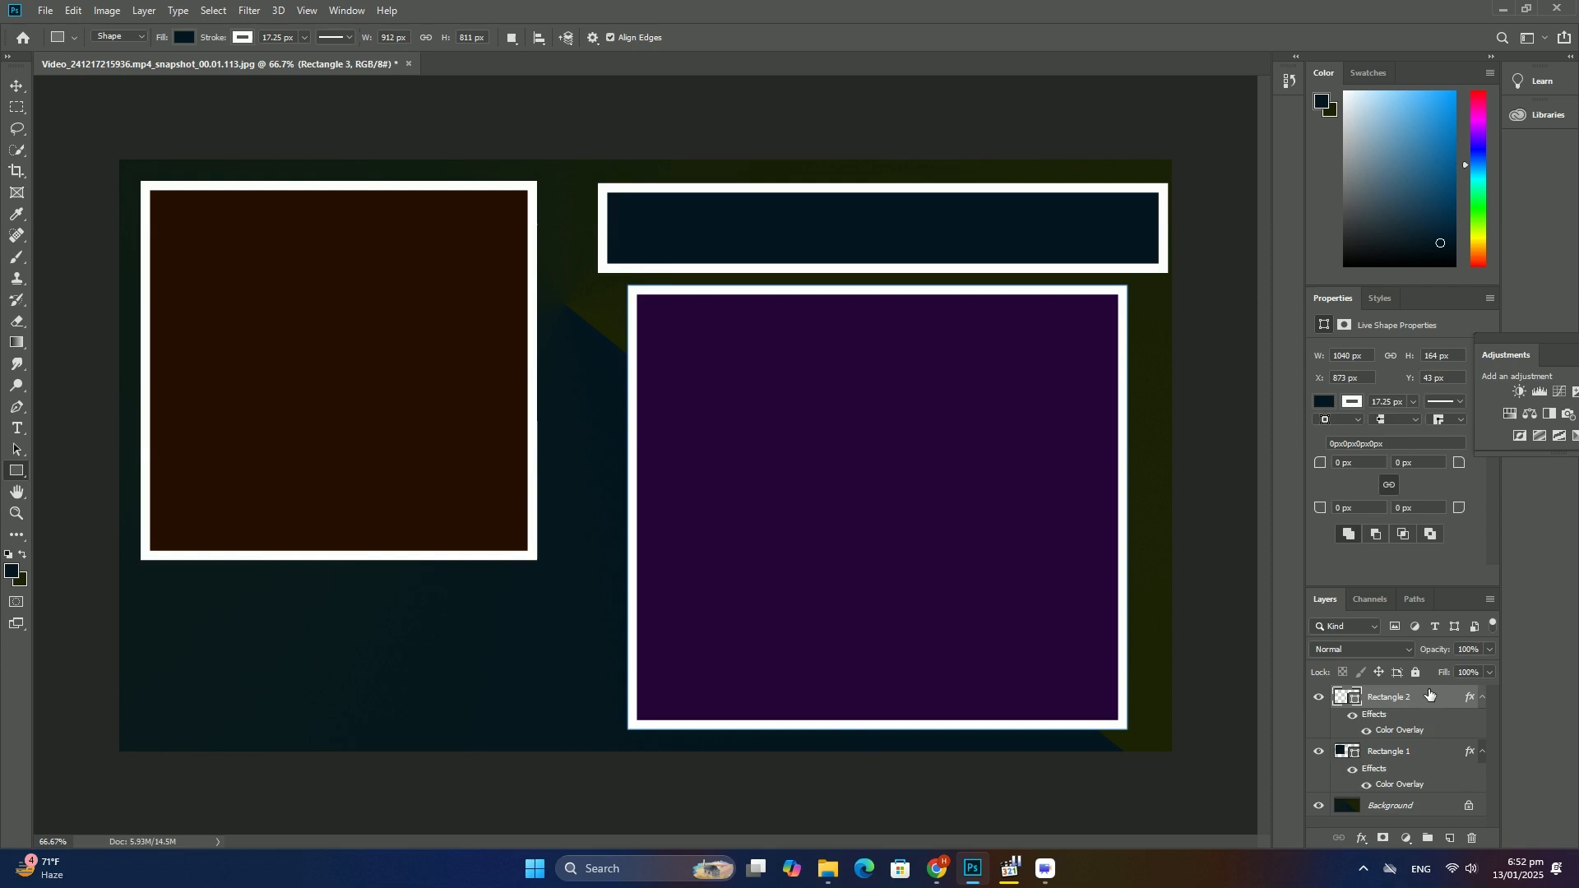
key(Delete)
key(Delete)
key(Delete)
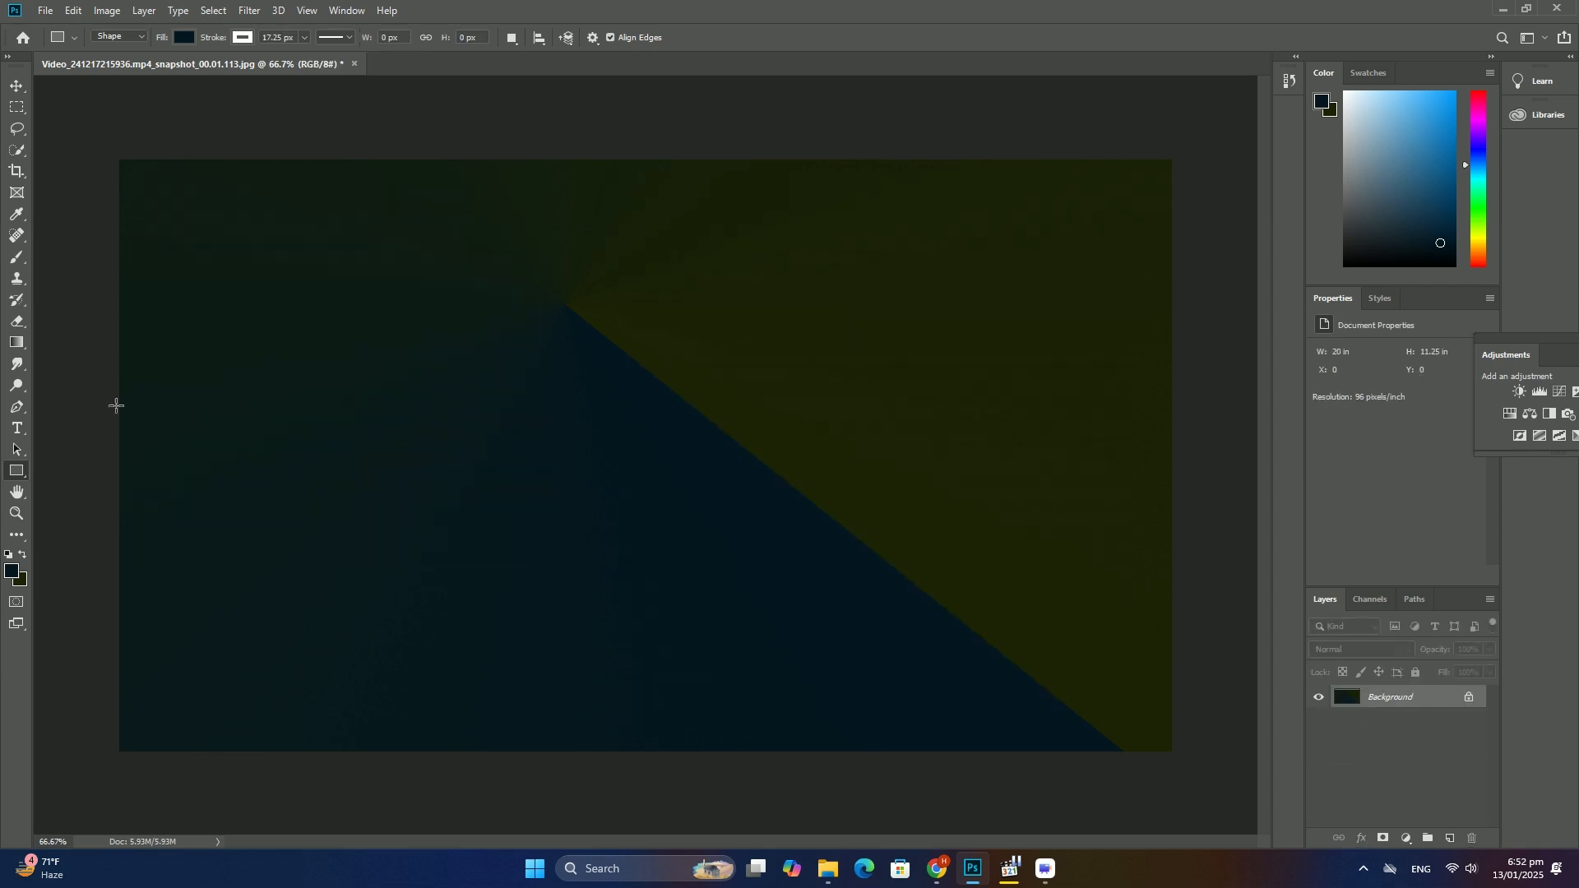
Step: Set the foreground to olive #5e670f and fill the background with an angled olive gradient
click(13, 571)
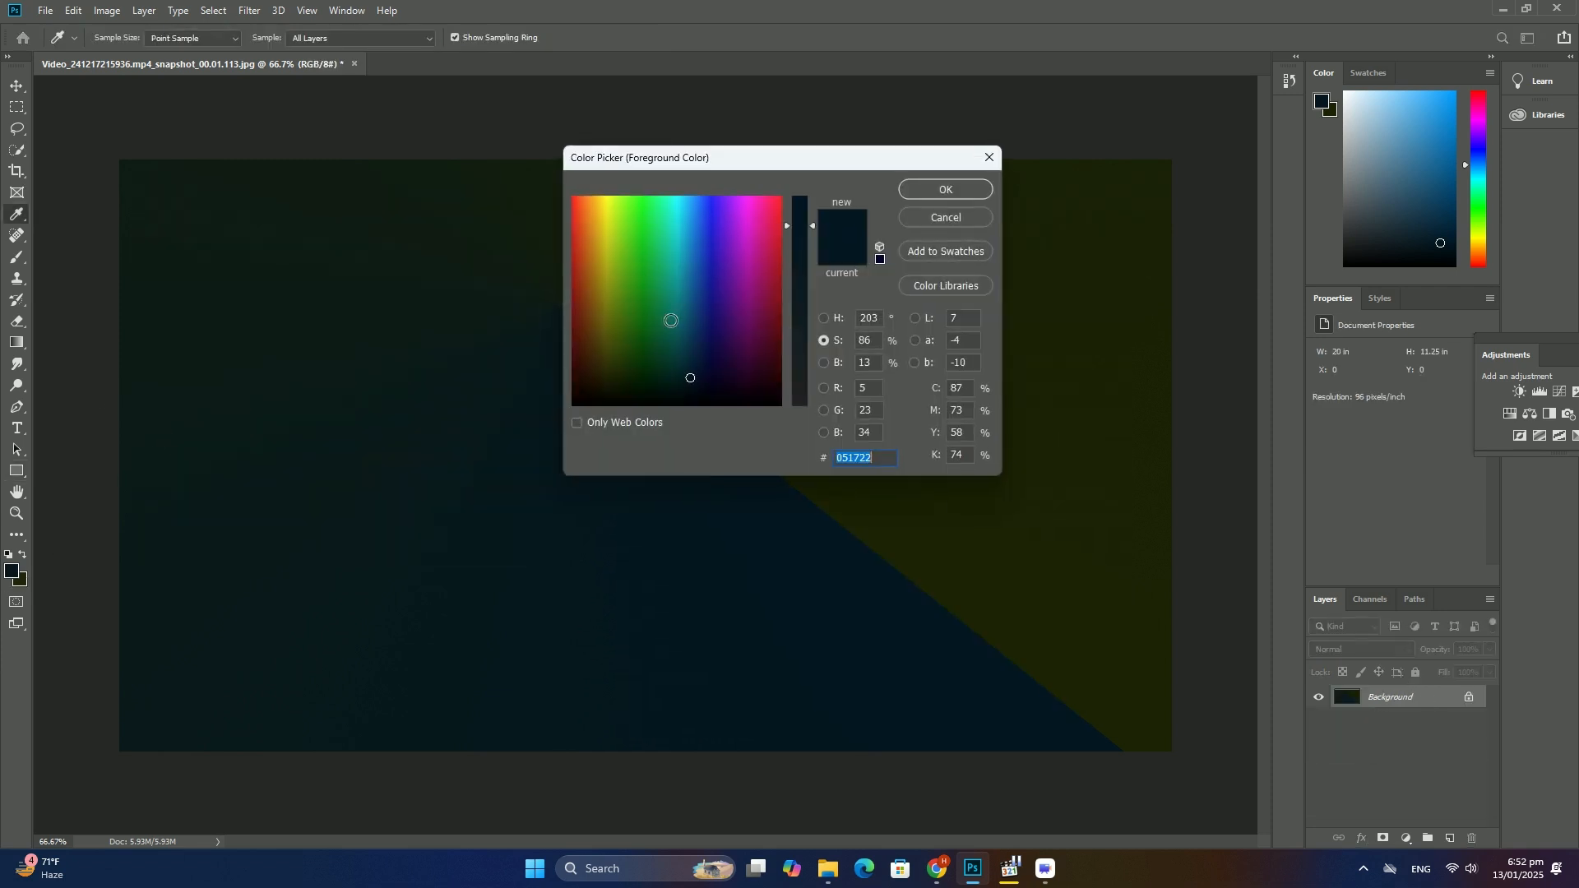
drag(631, 277, 610, 321)
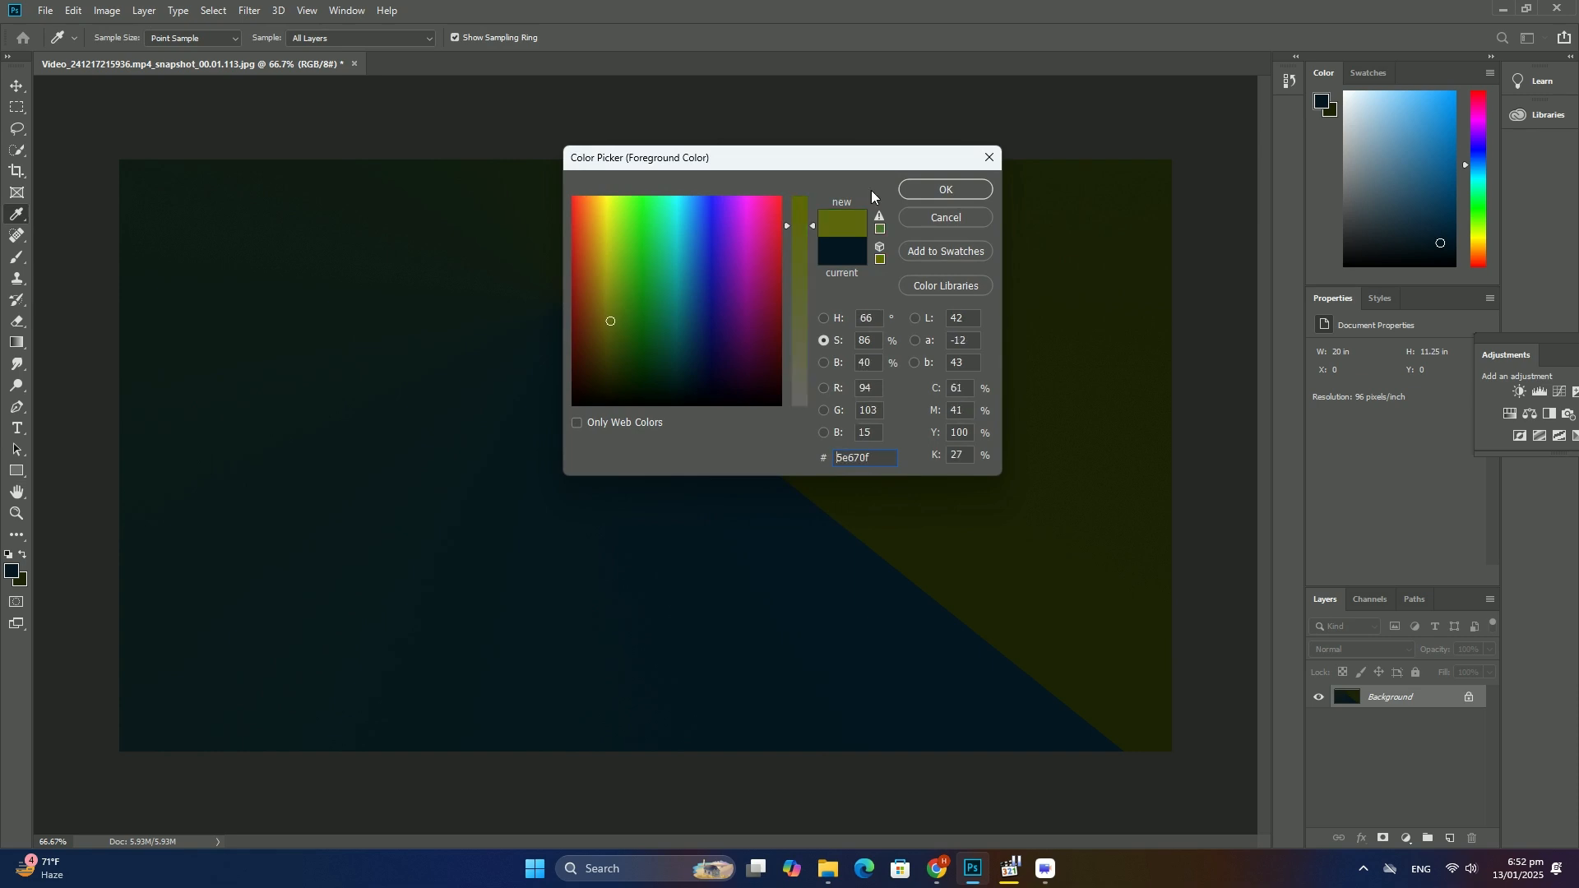
click(934, 193)
key(g)
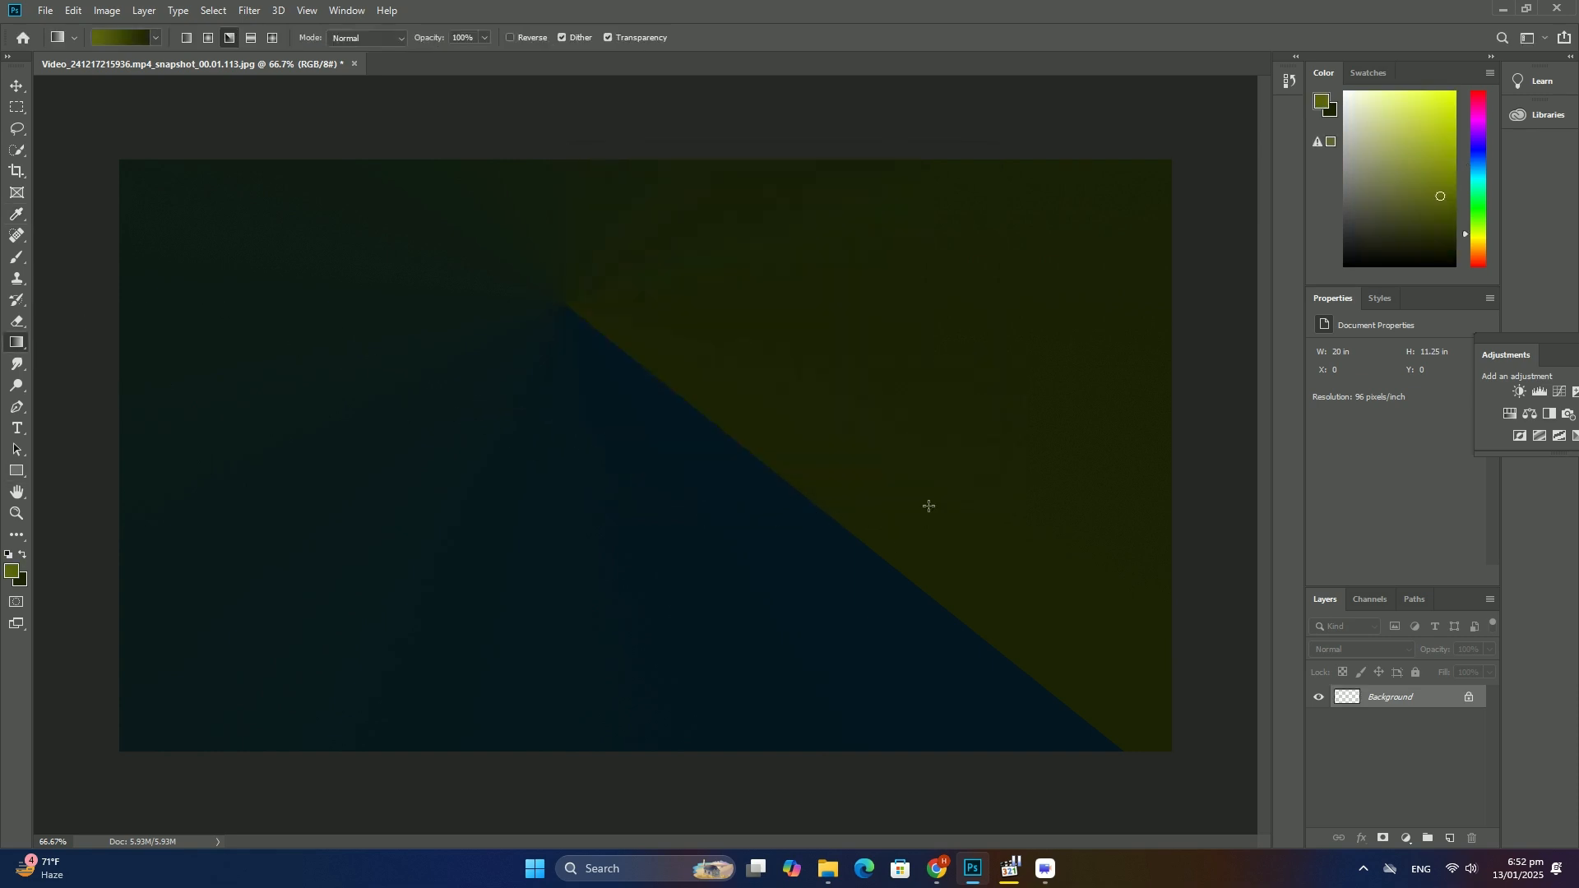
drag(839, 370, 373, 628)
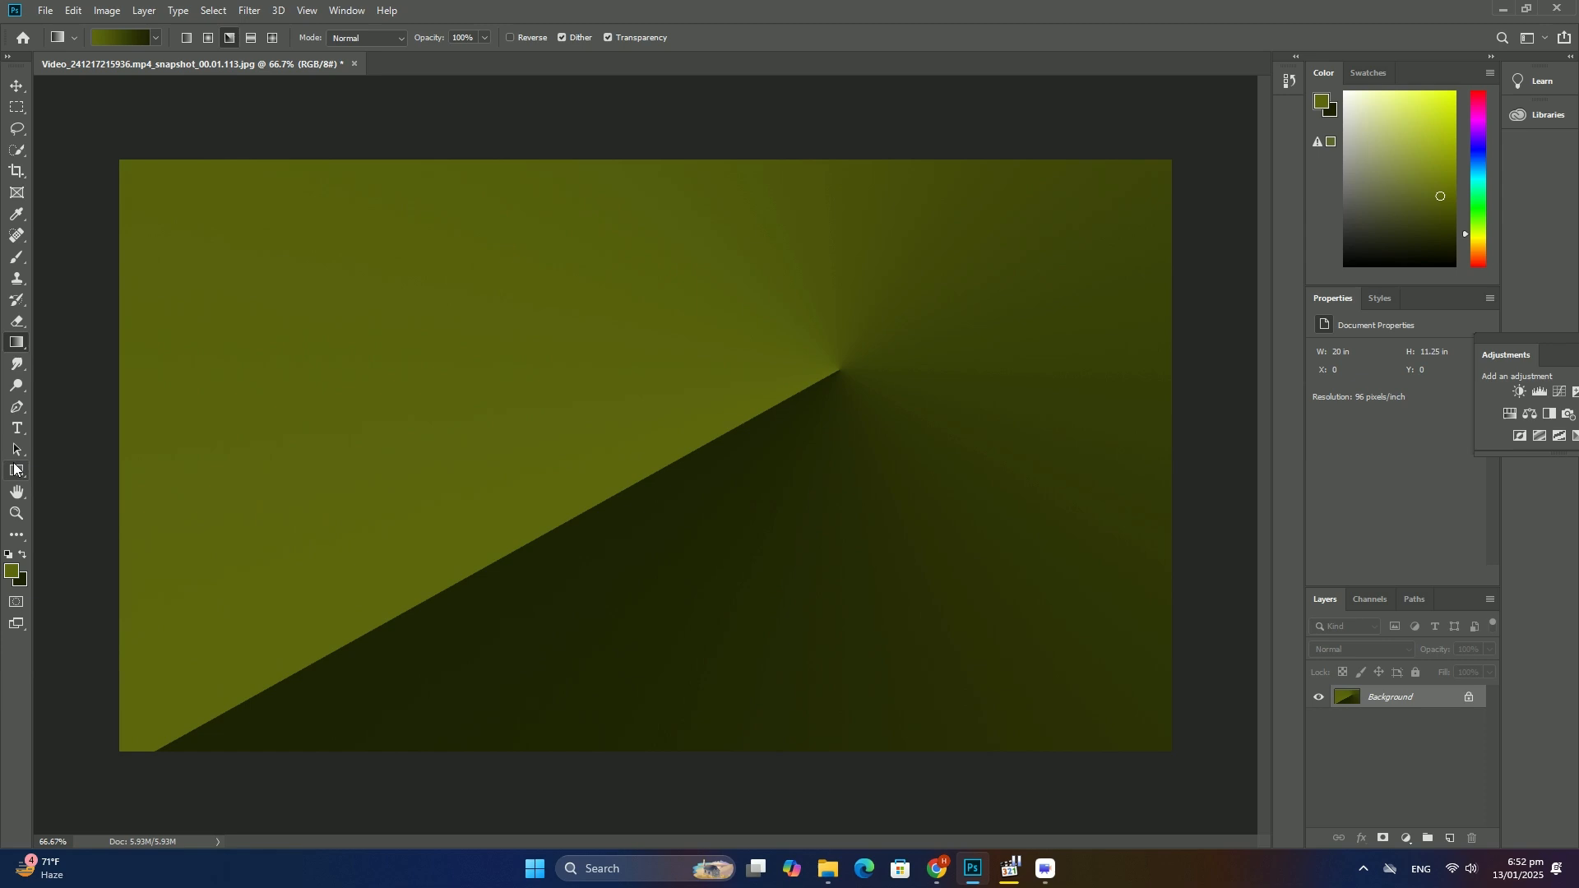
Step: Draw a white-outlined spade custom shape at the upper left
right_click(17, 470)
click(90, 546)
right_click(541, 431)
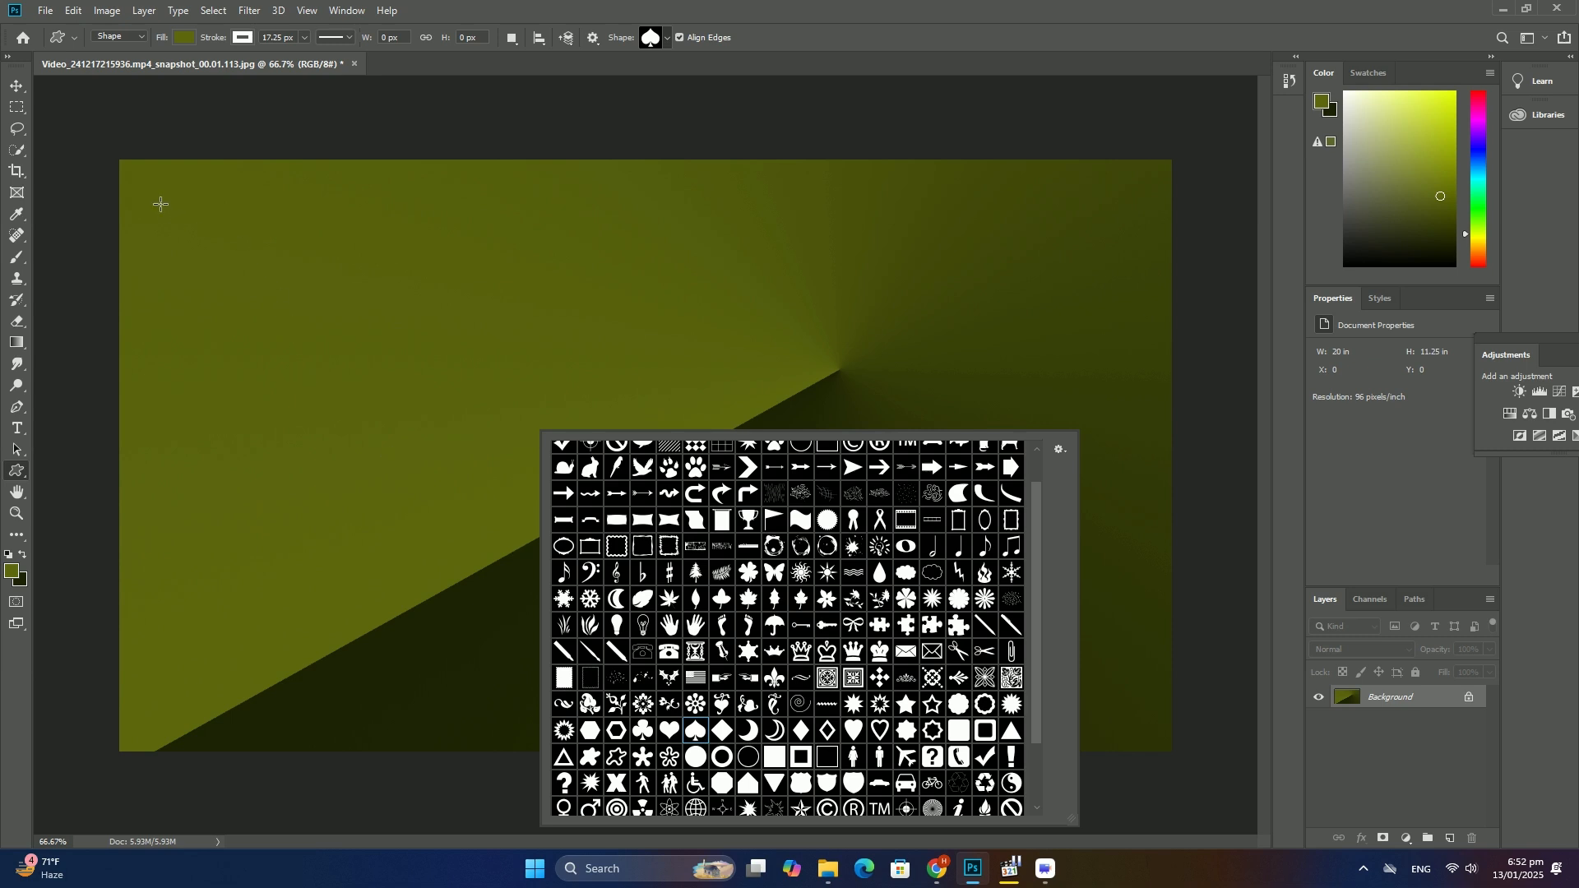
drag(159, 203, 484, 502)
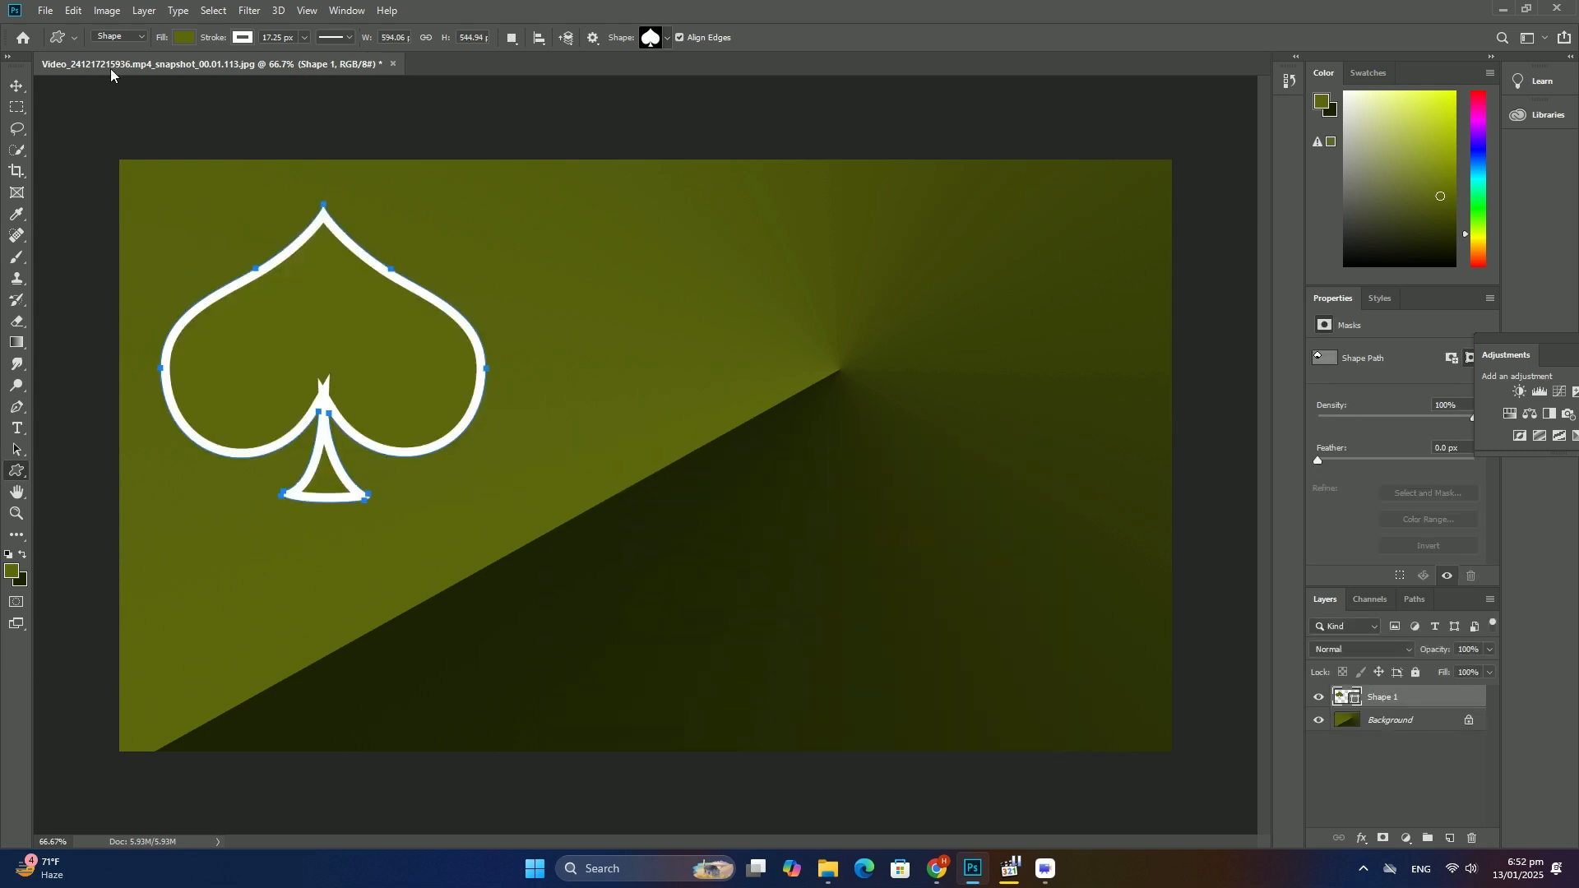
Step: Place the blue patterned image over the left spade and clip it inside the shape
click(44, 10)
click(186, 326)
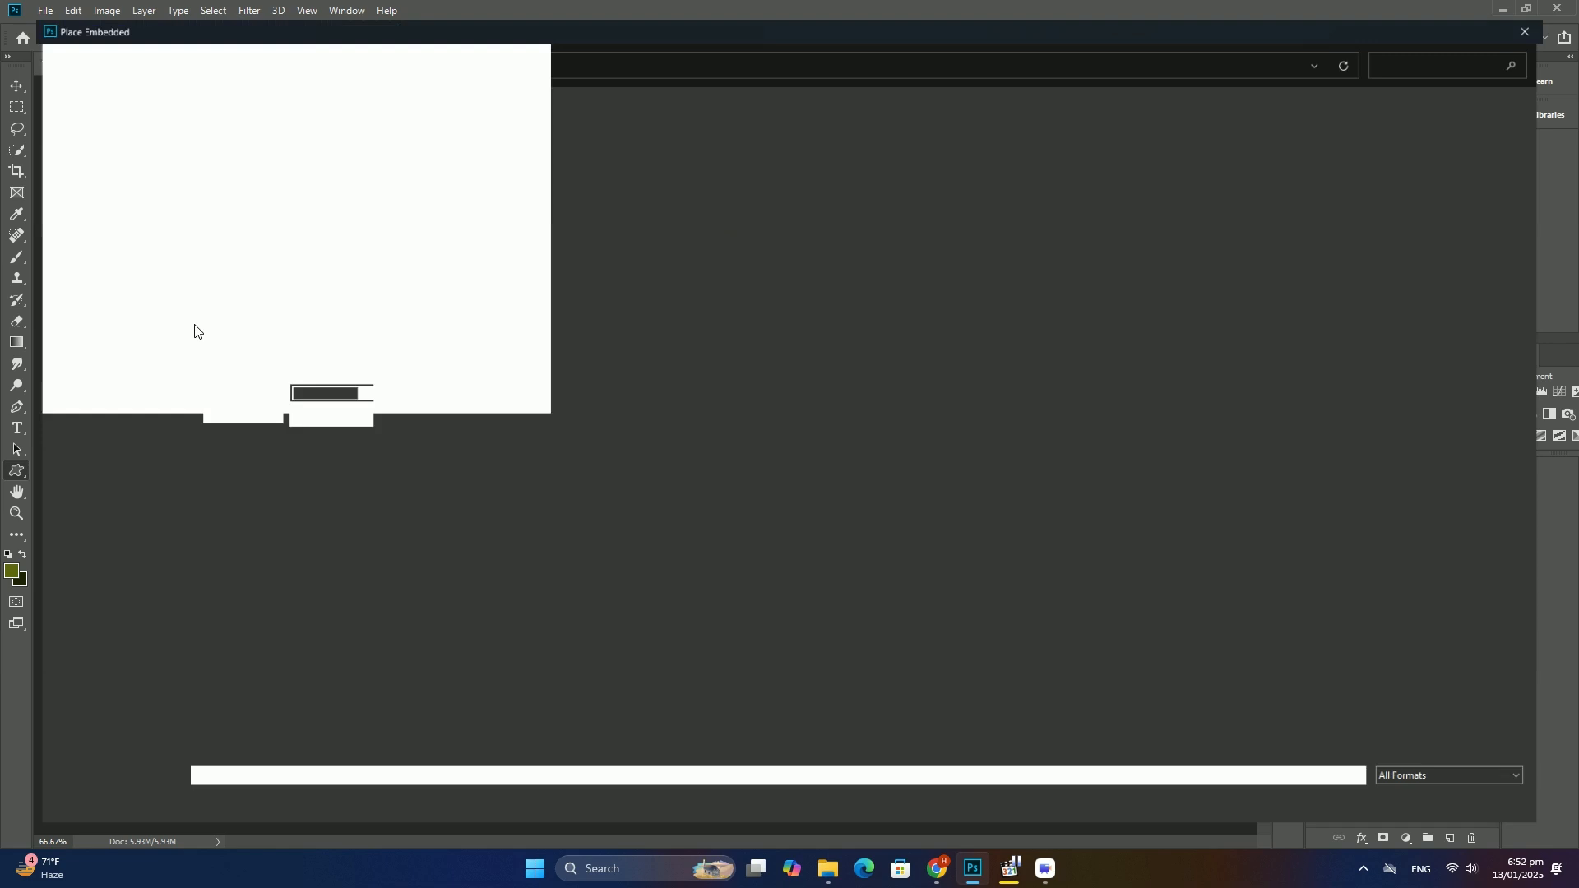
double_click(386, 270)
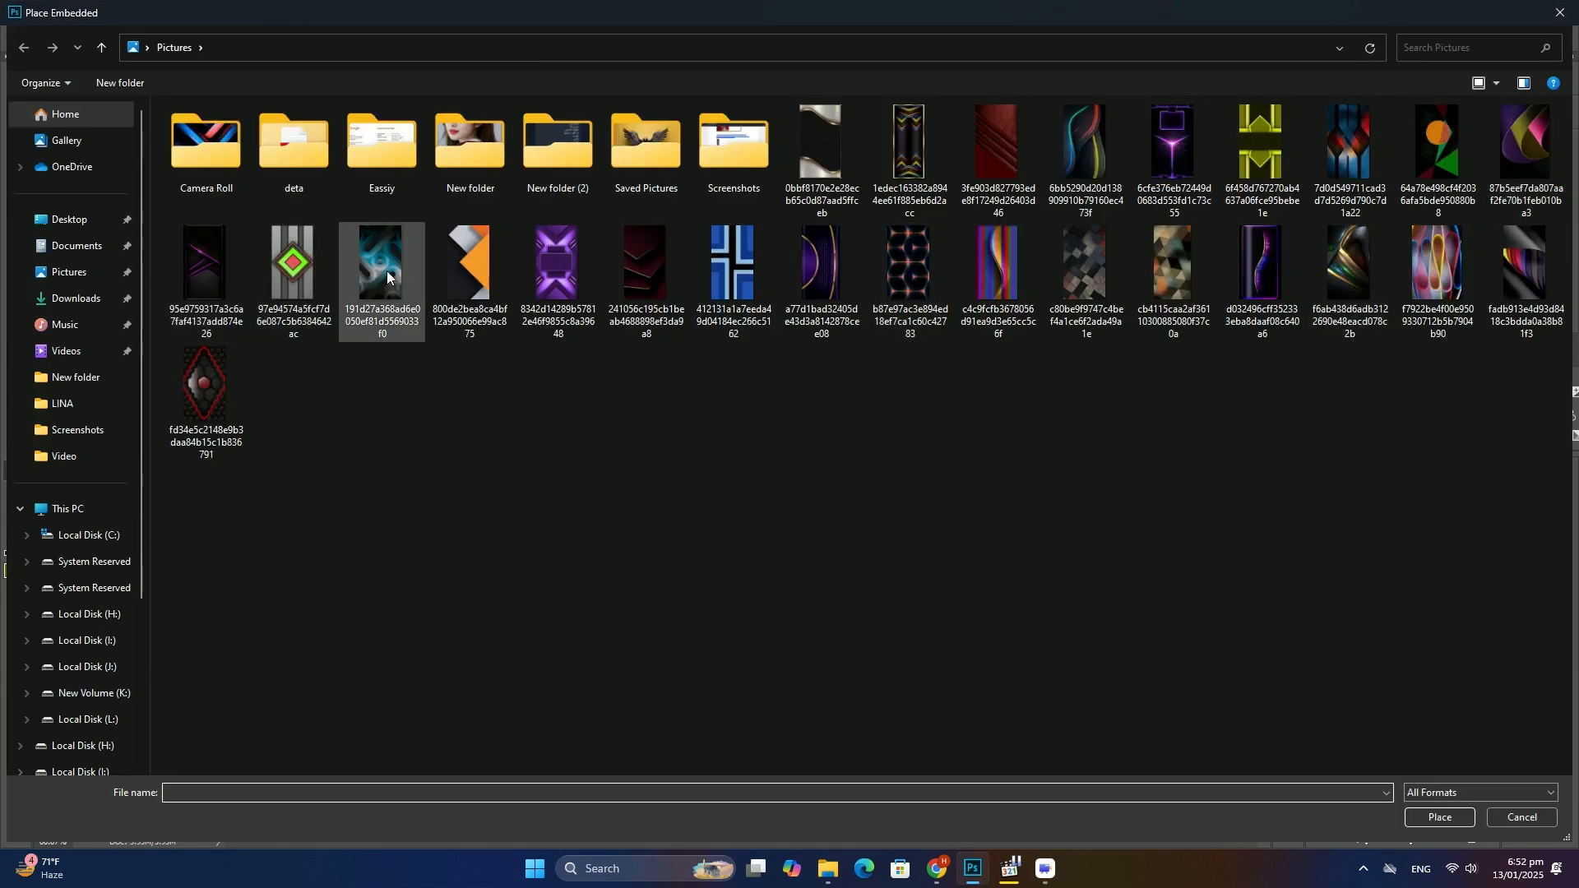
drag(628, 409, 309, 380)
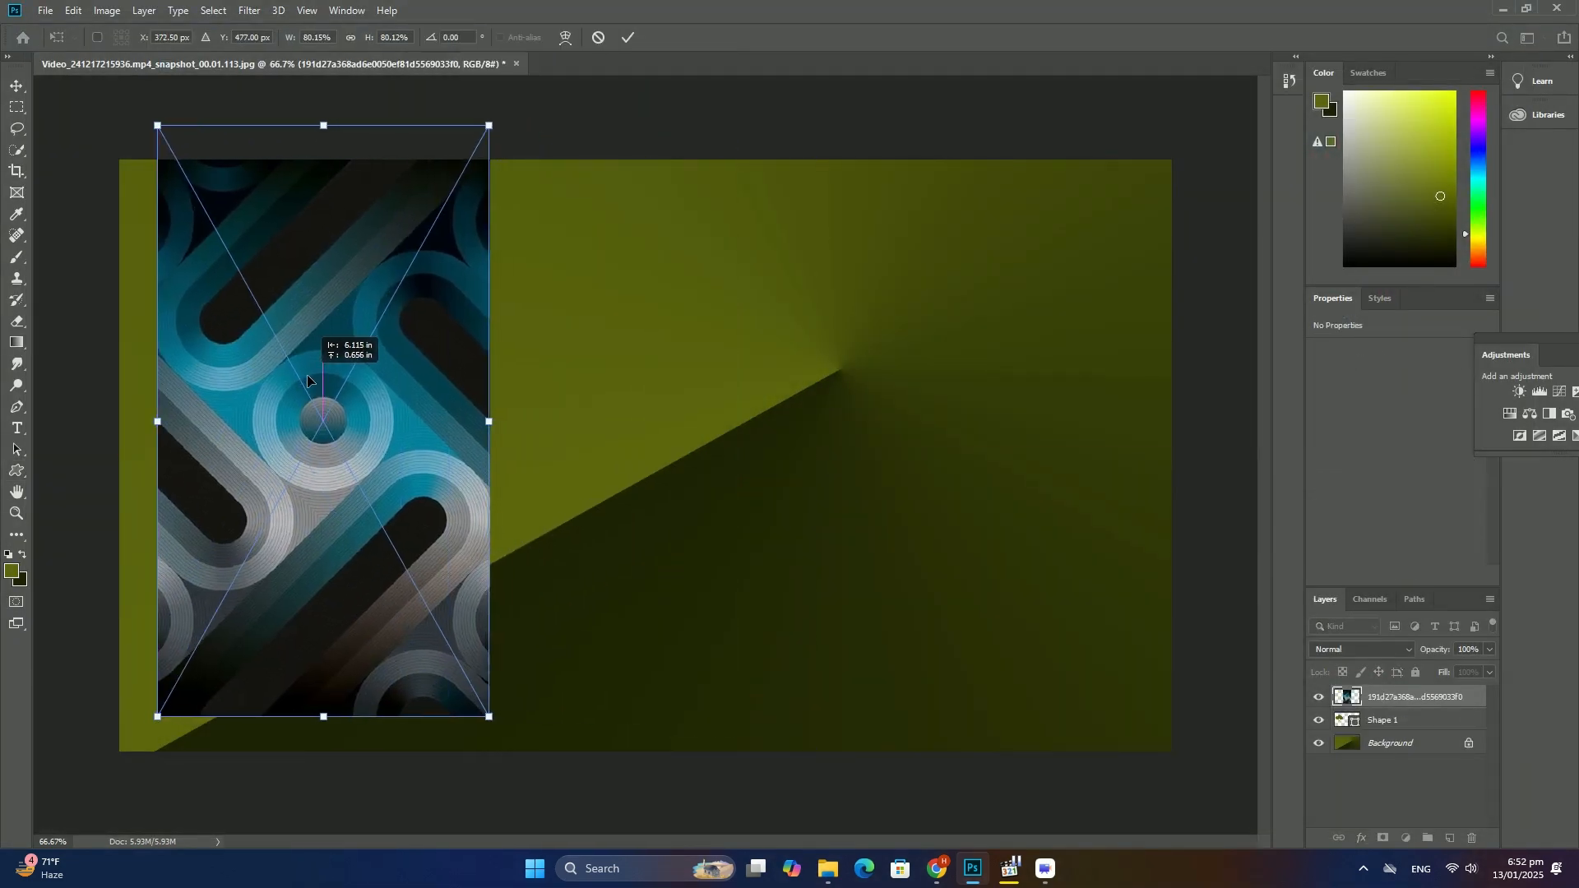
key(Return)
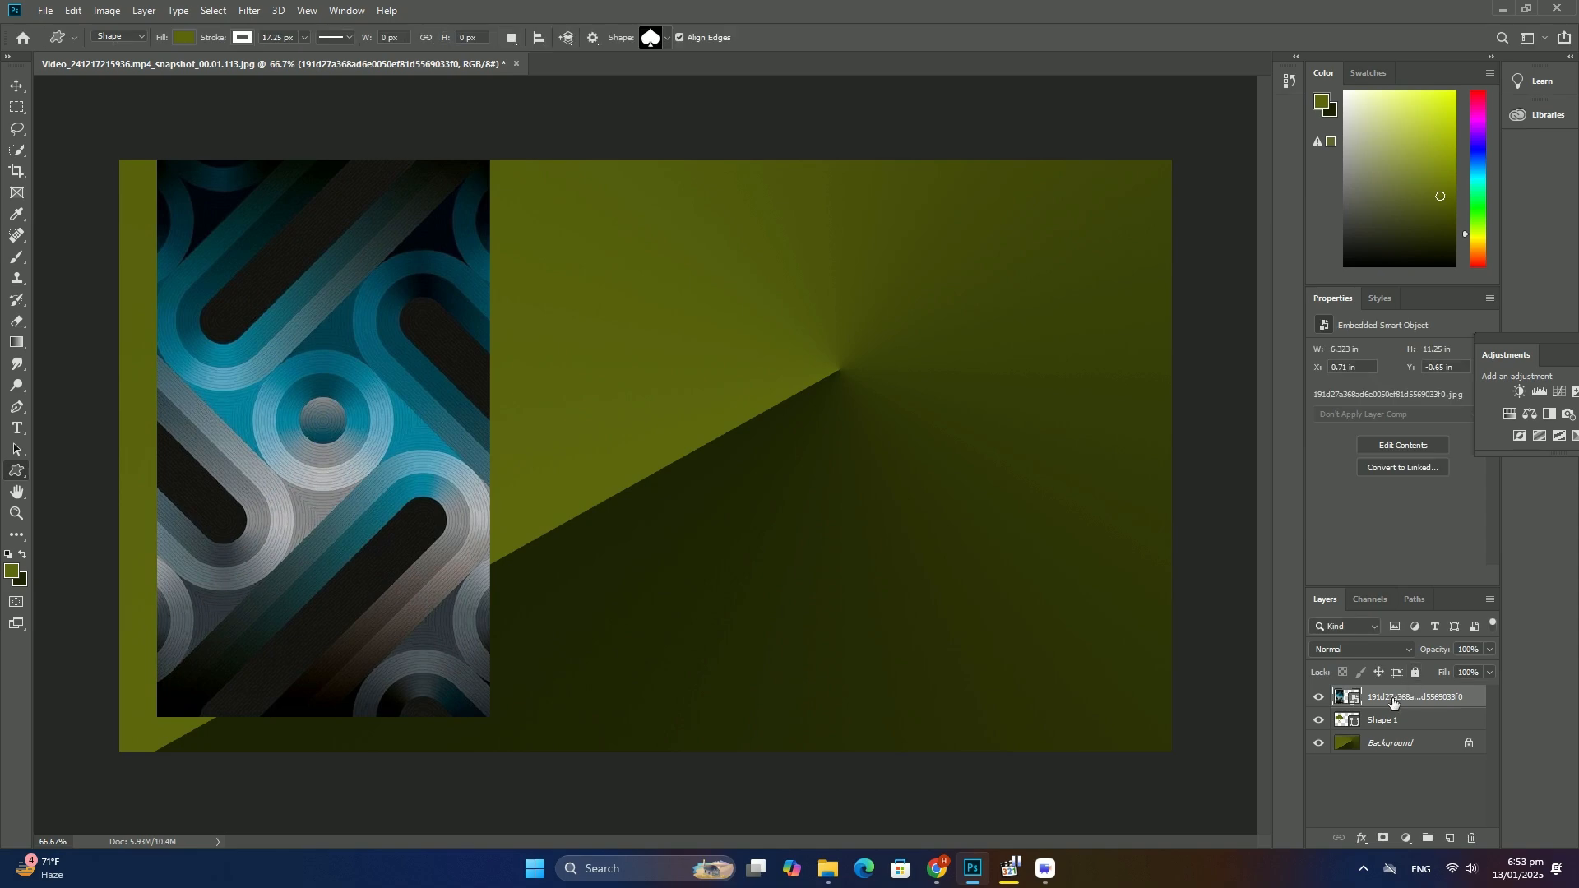
right_click(1393, 702)
click(1406, 358)
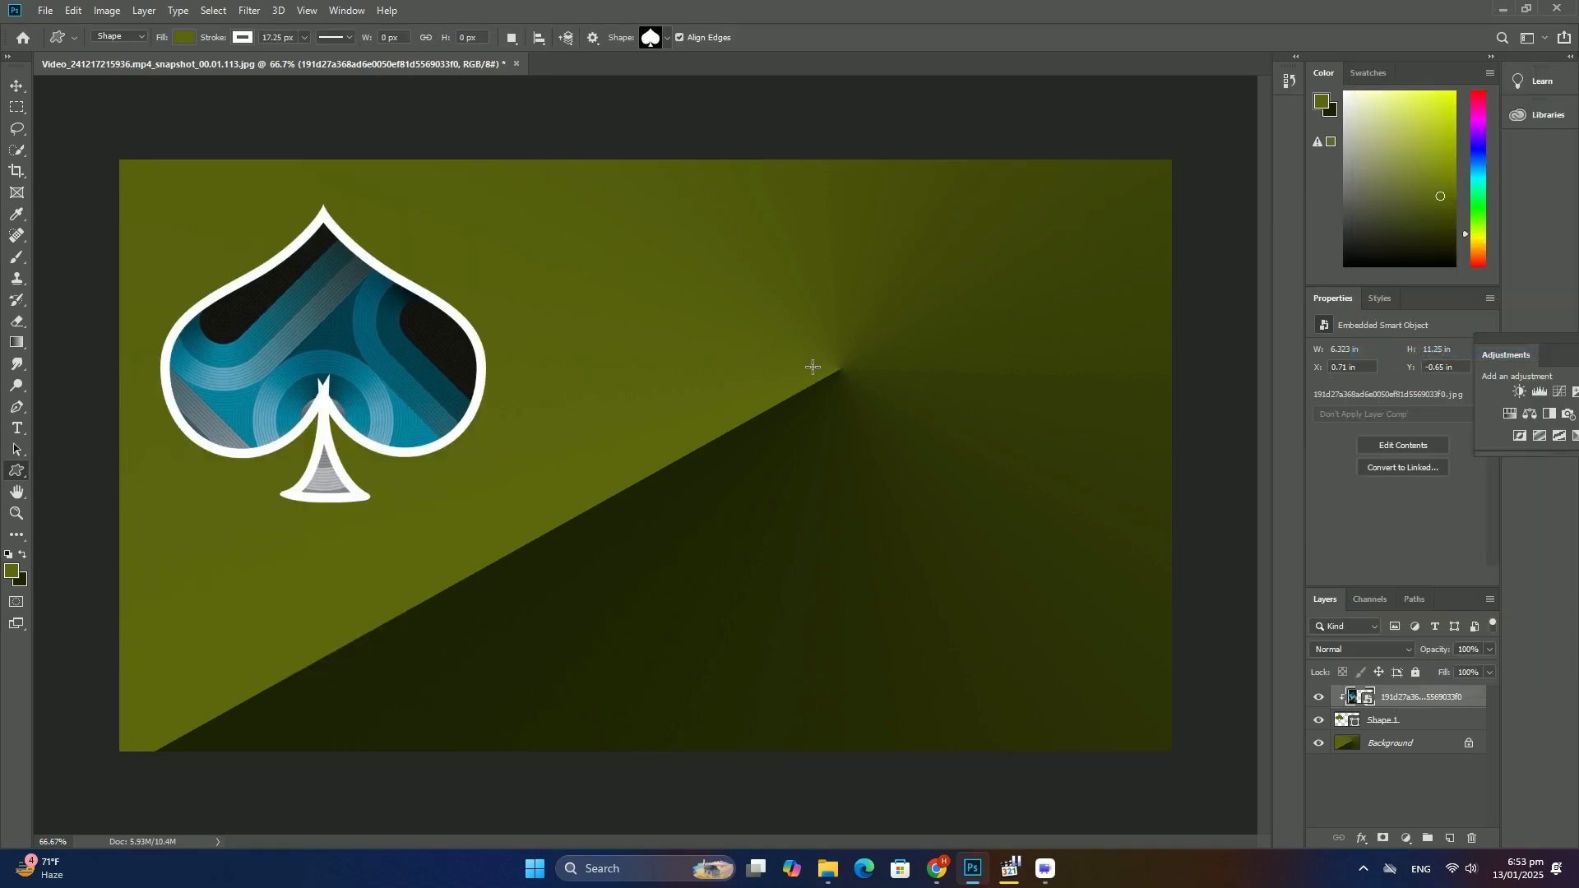
Step: Draw a second spade at lower right and place the patterned image again
drag(813, 367, 1160, 684)
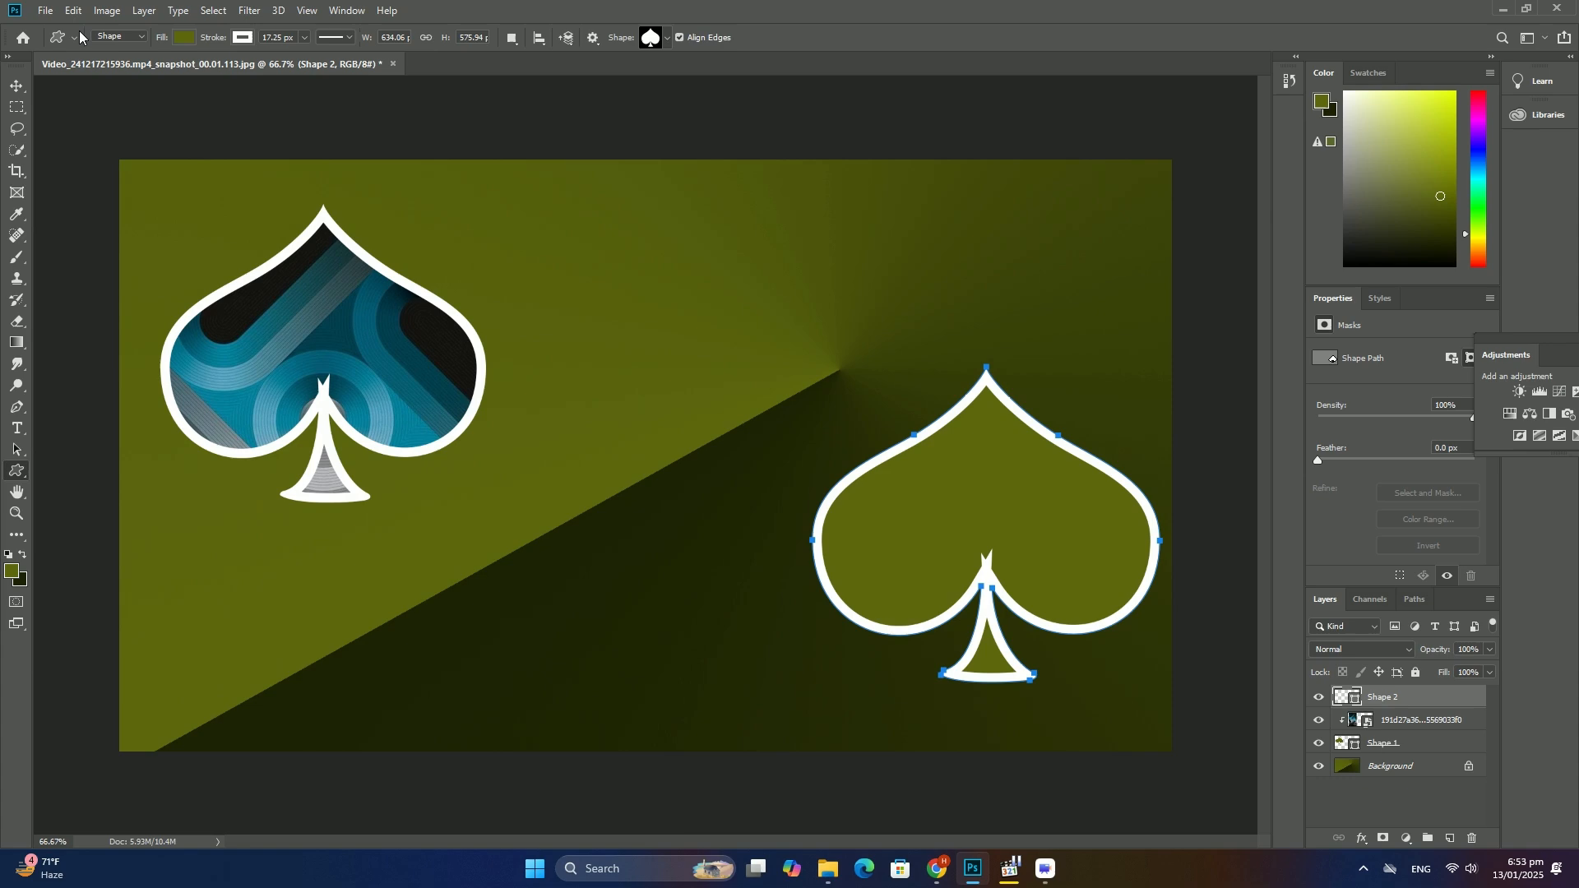
click(45, 10)
click(92, 321)
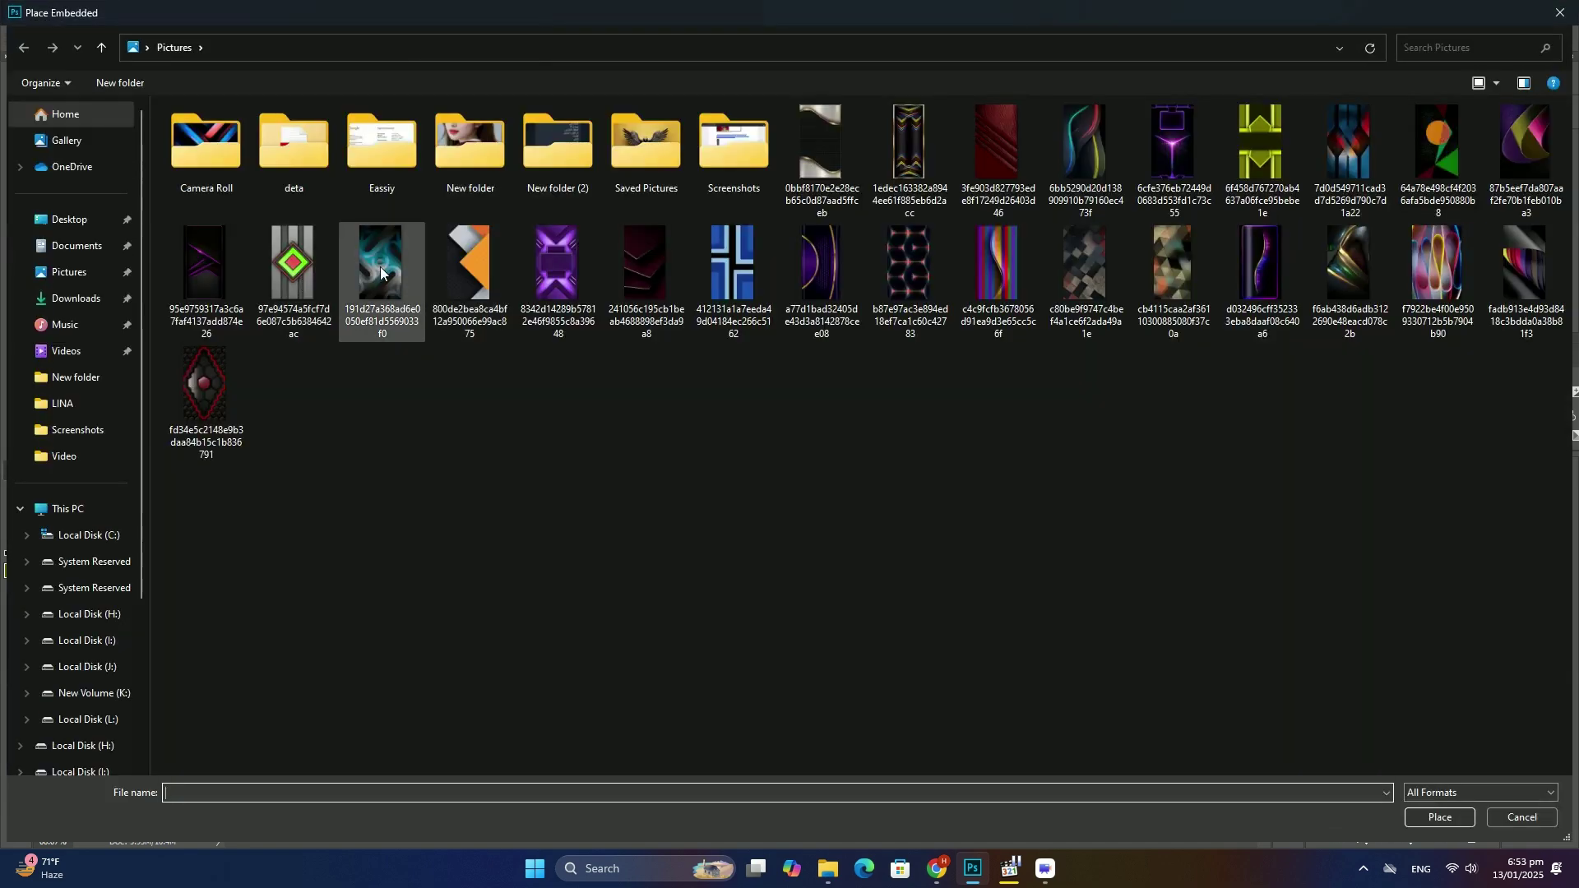
double_click(380, 268)
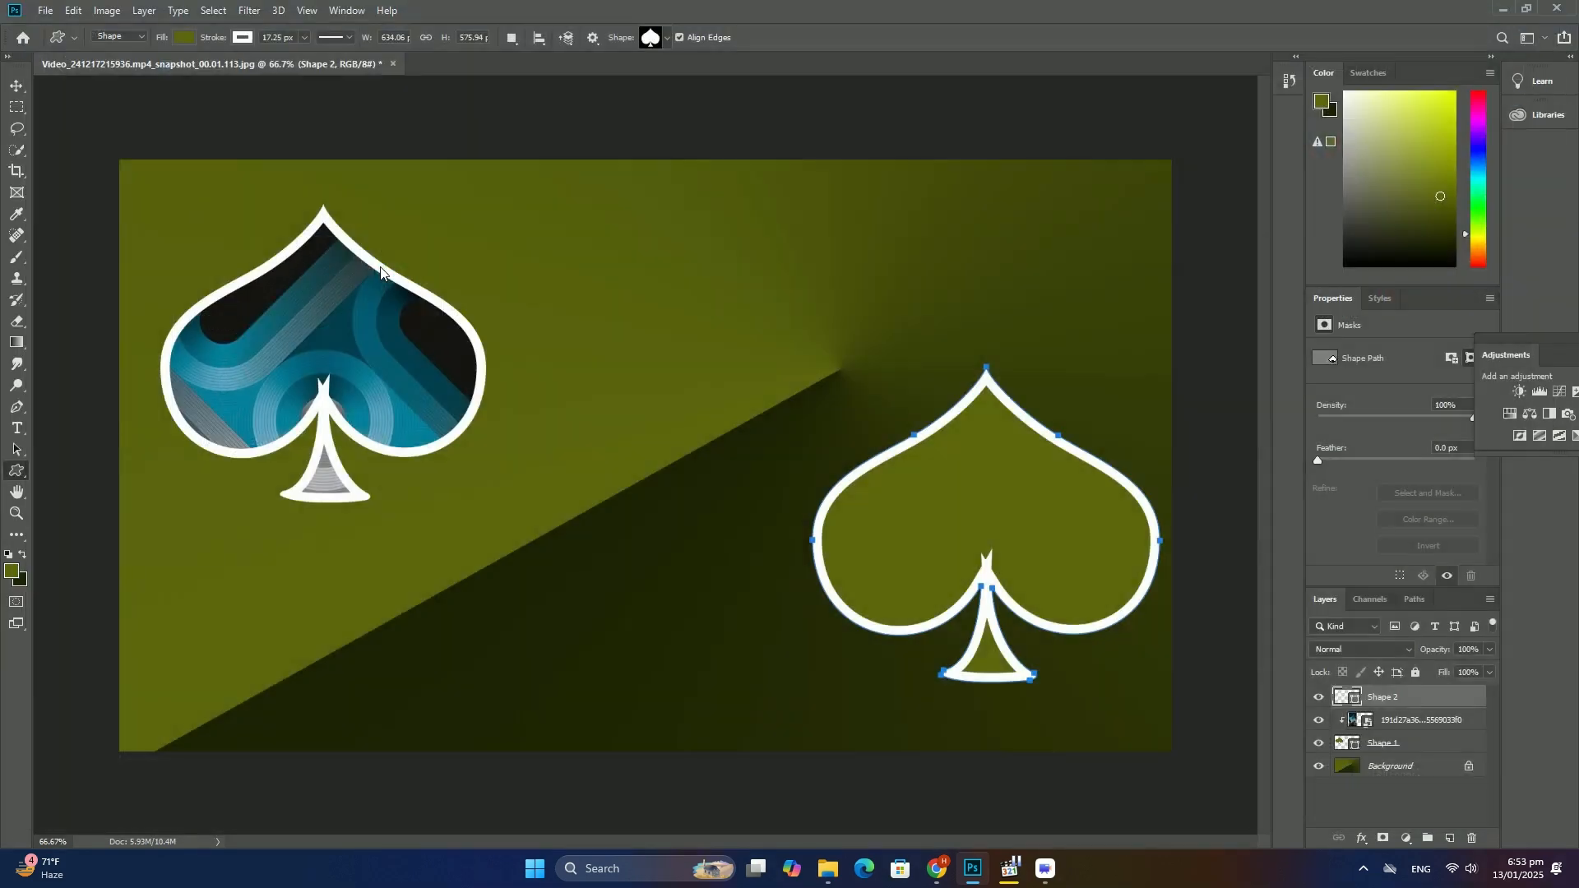
Step: Position the image over the right spade and clip it inside the shape
mouse_move(594, 490)
mouse_down()
mouse_move(941, 497)
mouse_move(933, 484)
mouse_up()
key(Return)
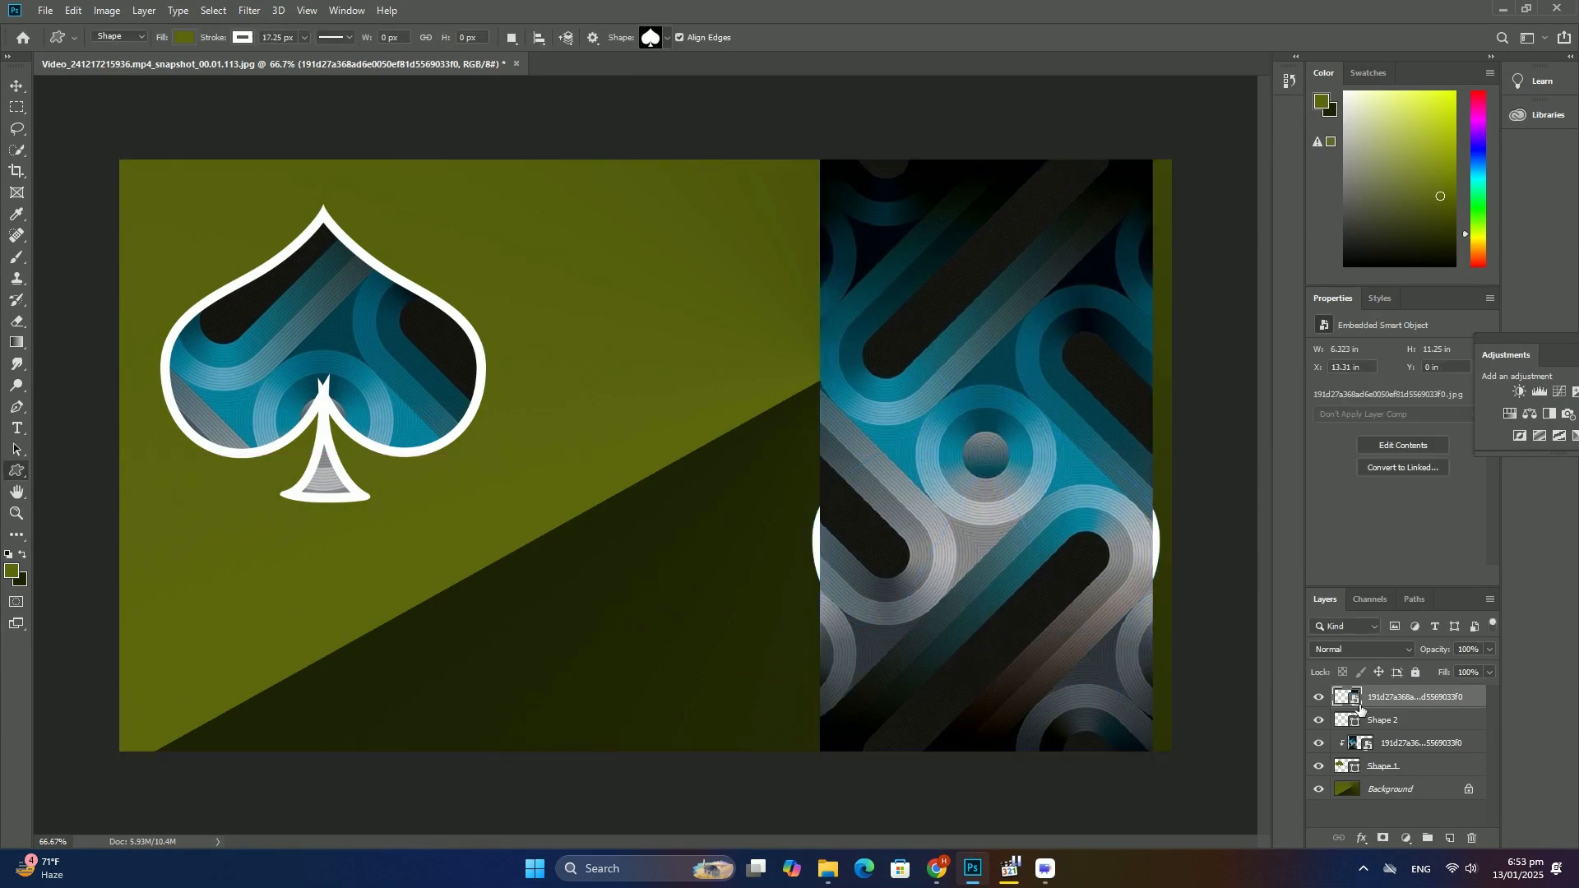
right_click(1384, 702)
click(1406, 361)
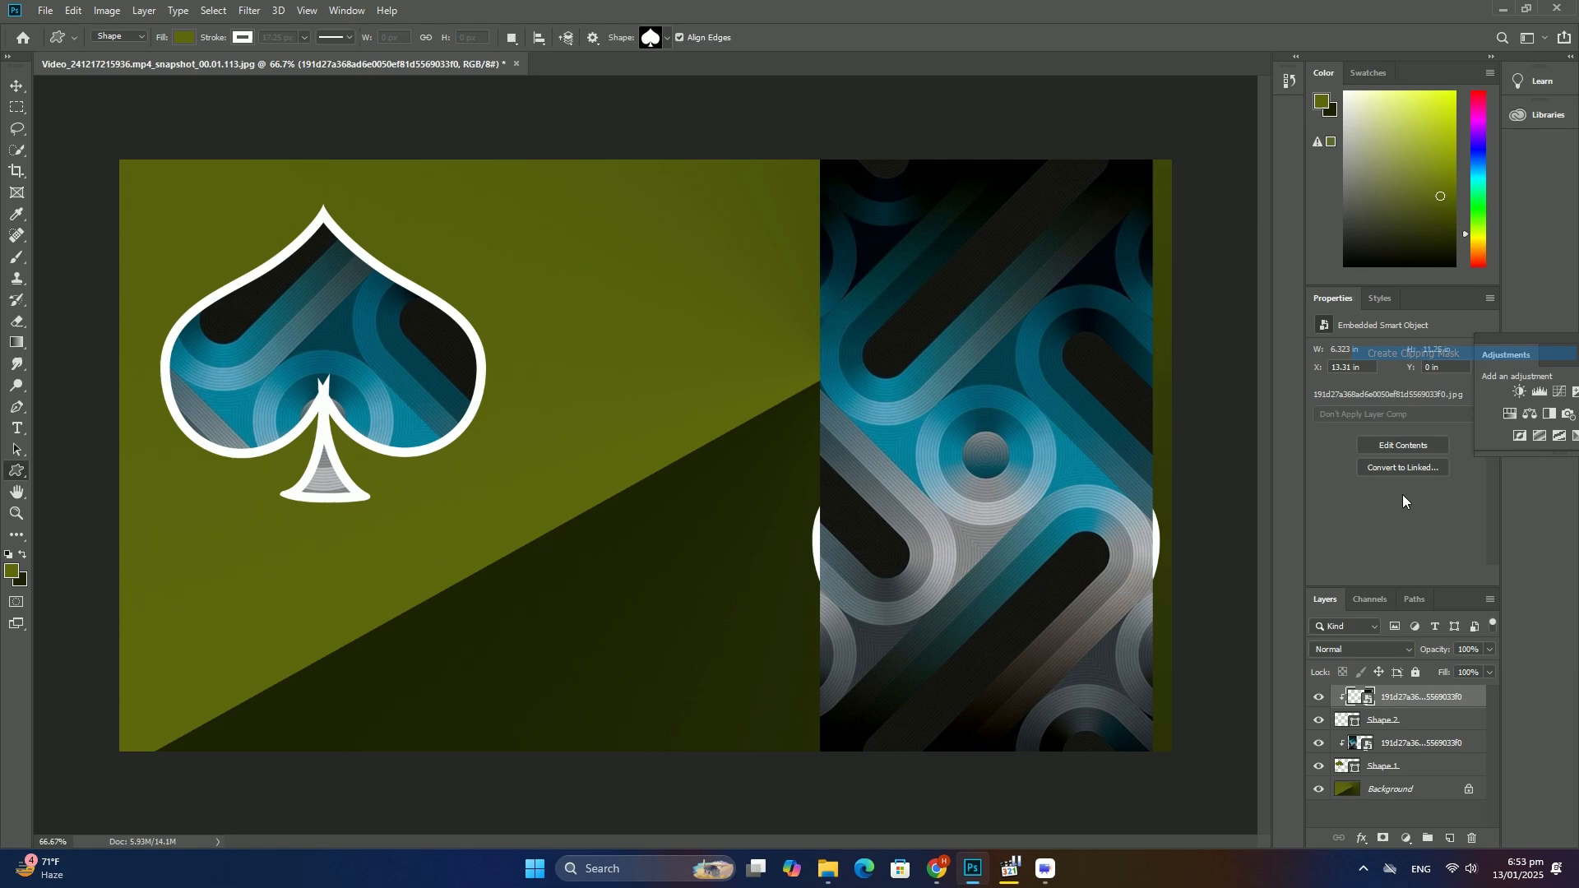
Step: Draw a square frame behind the left spade and style it grey-blue
click(1384, 791)
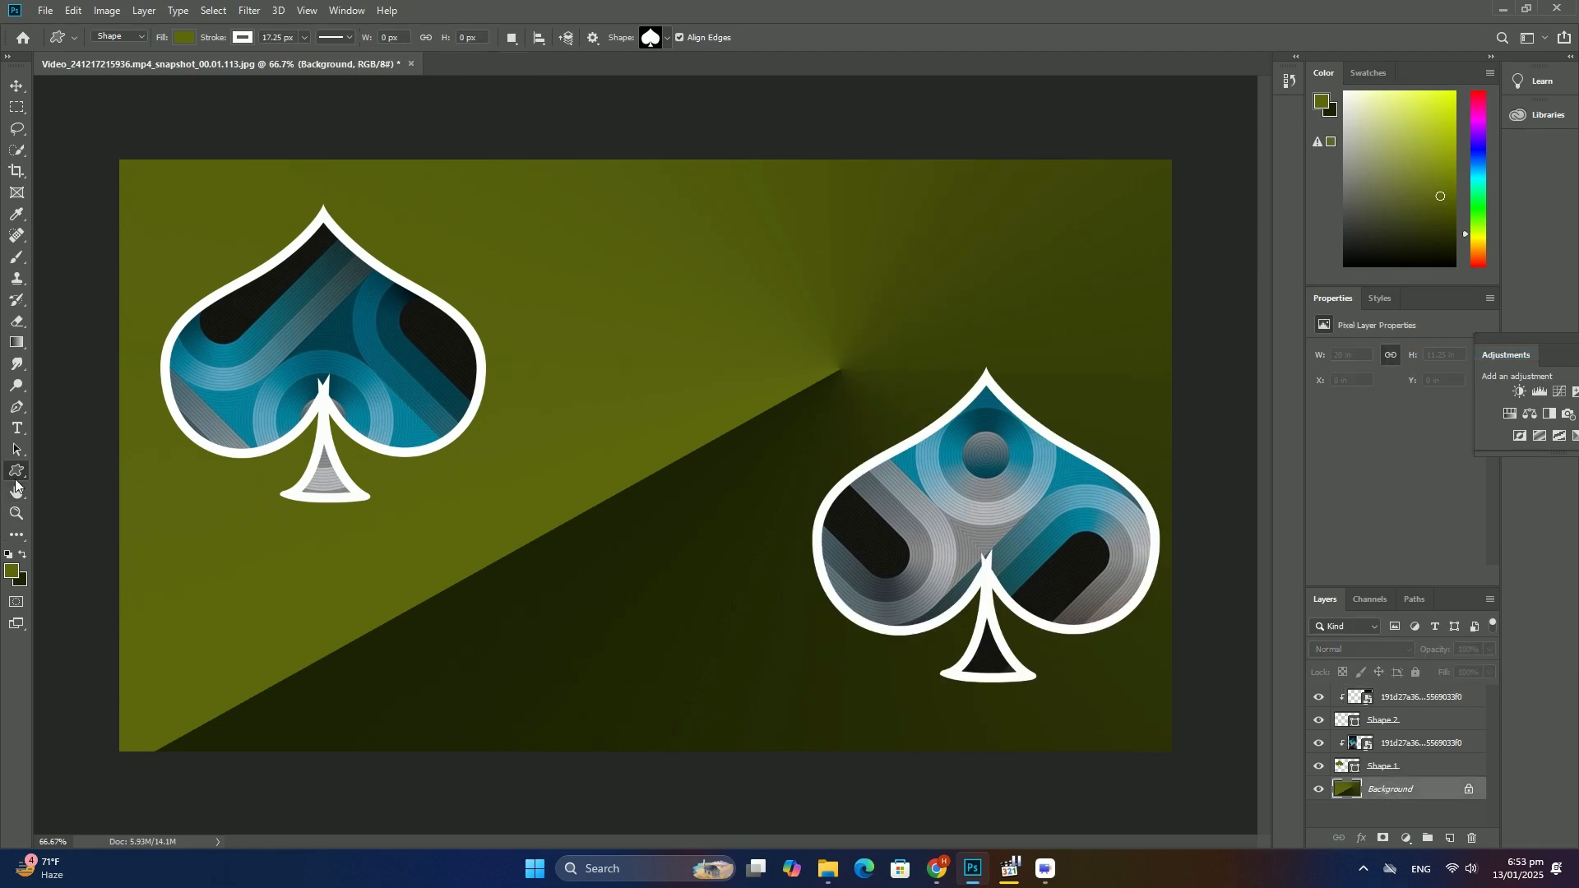
right_click(16, 472)
click(75, 457)
drag(134, 177, 524, 545)
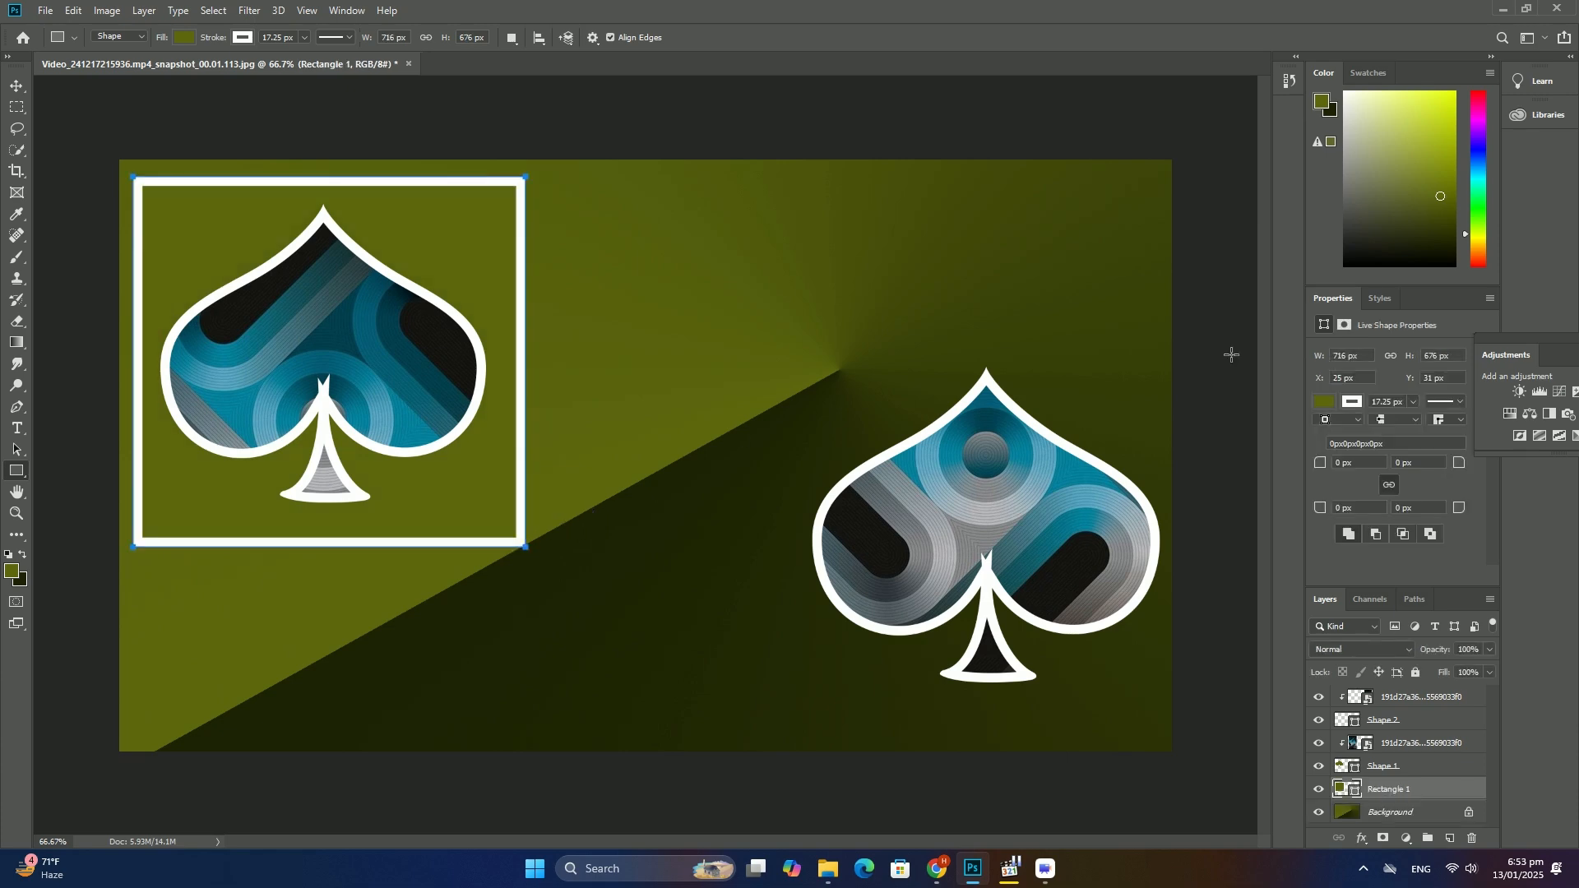
click(1378, 298)
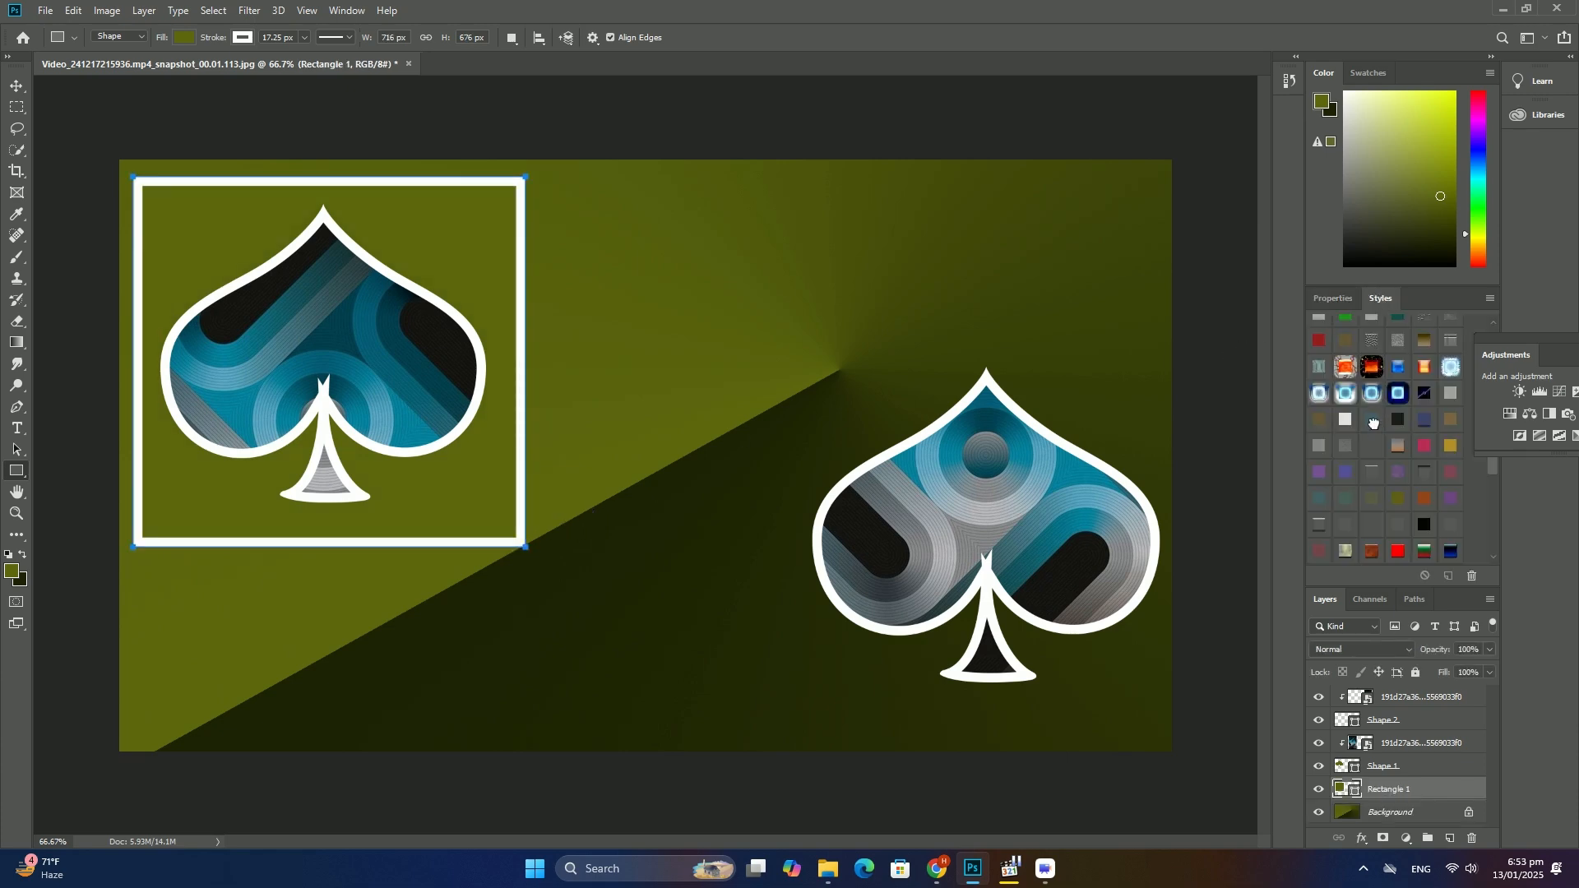
click(1372, 420)
Step: Draw a square frame behind the right spade and style it mauve
mouse_move(745, 326)
mouse_down()
mouse_move(1171, 697)
mouse_move(1168, 720)
mouse_up()
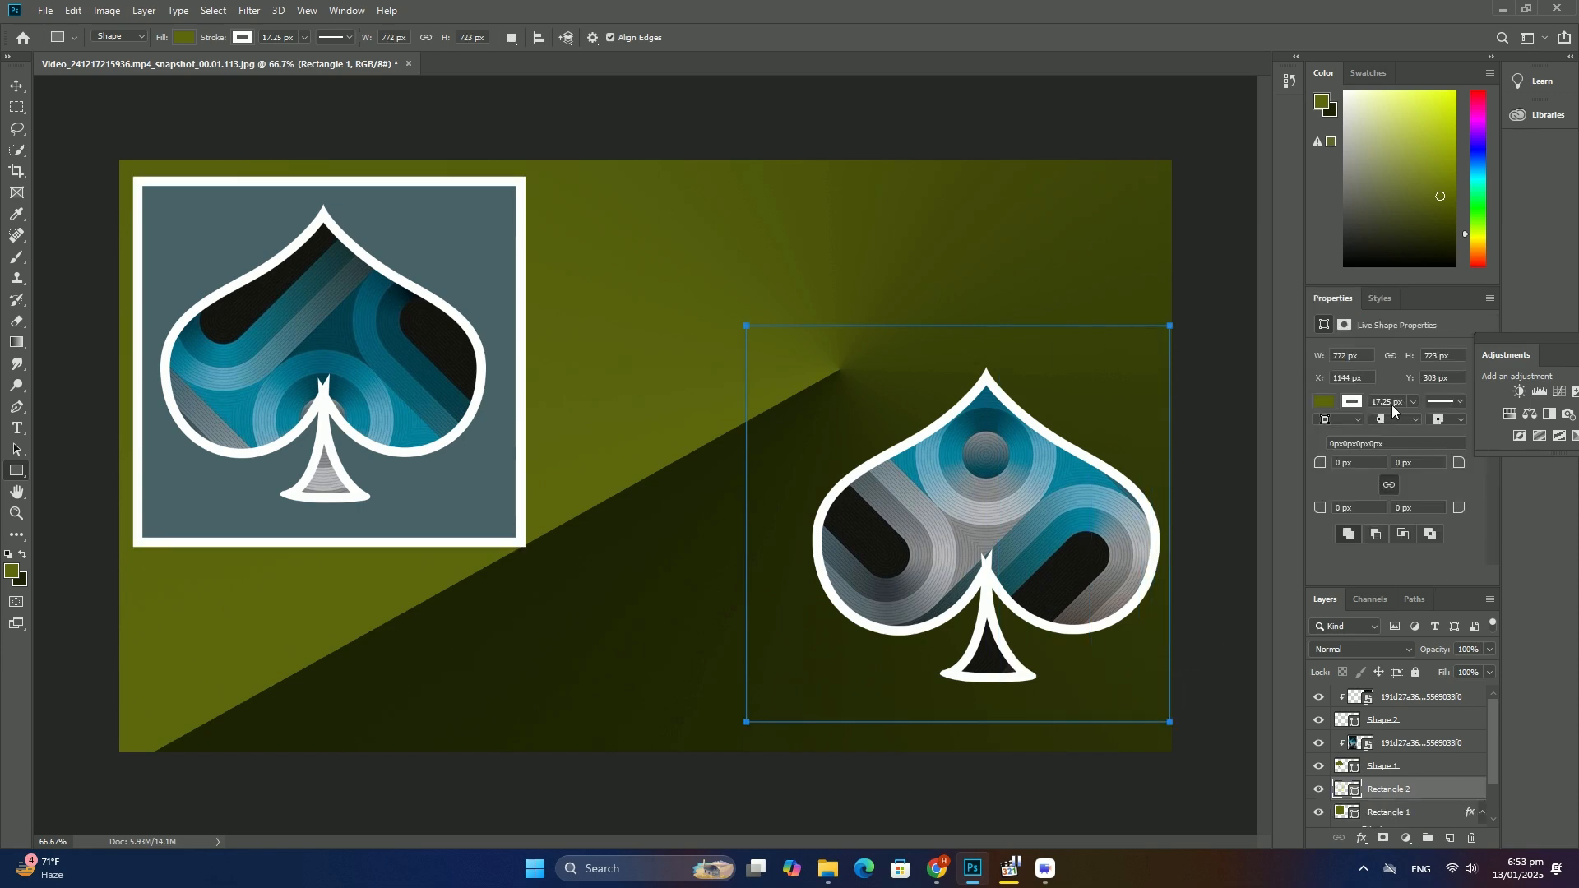
click(1378, 298)
click(1448, 479)
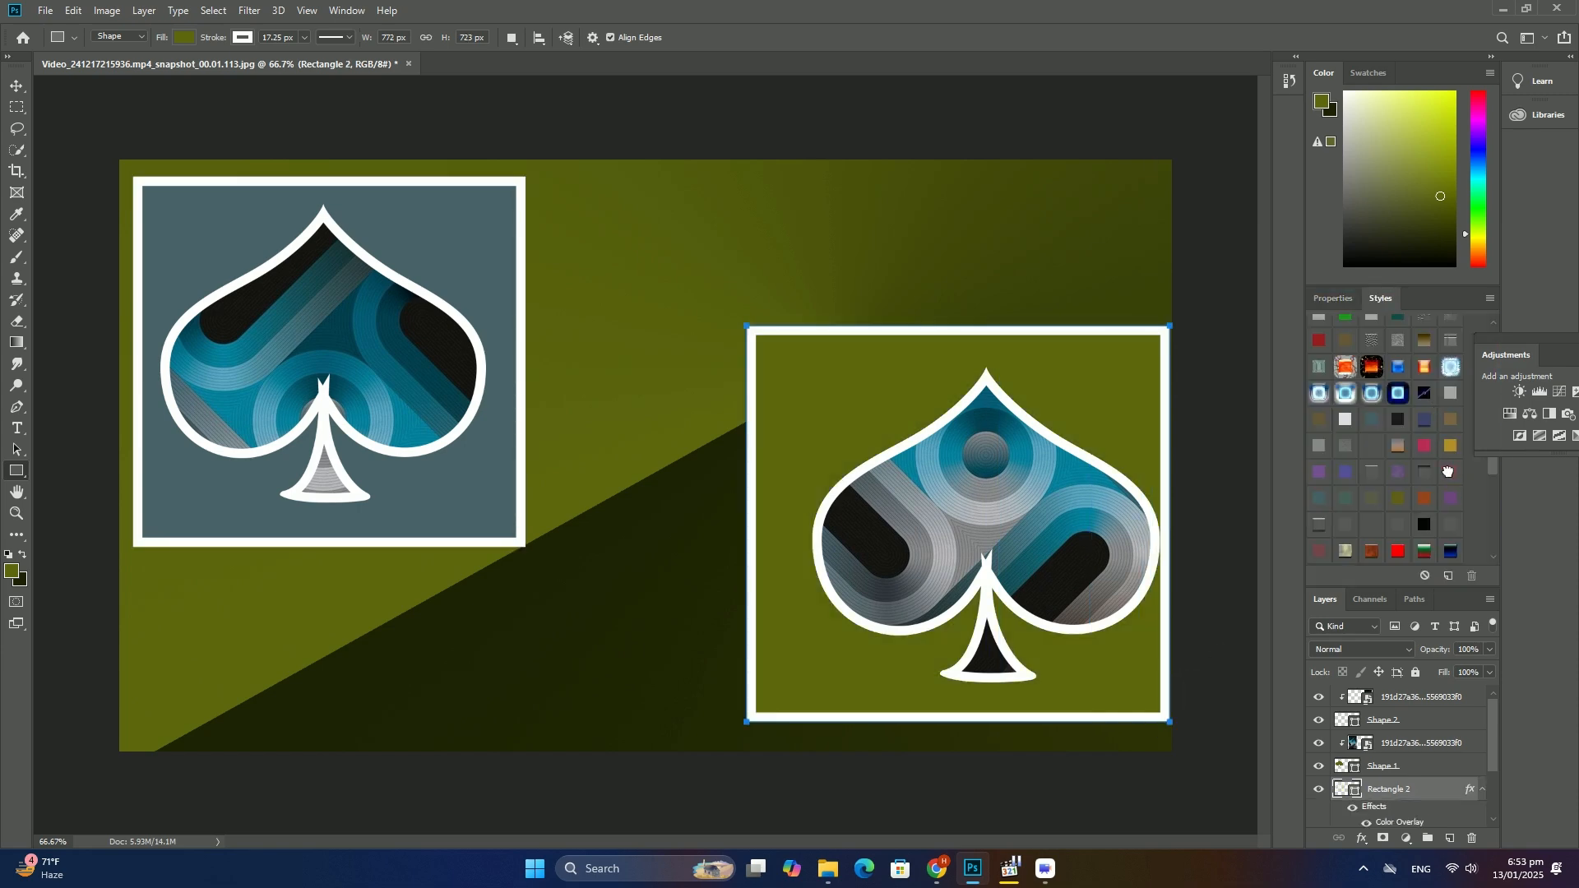
Step: Draw a long bar at top right and one at bottom left, giving the bottom bar a patterned style
drag(547, 186, 1165, 285)
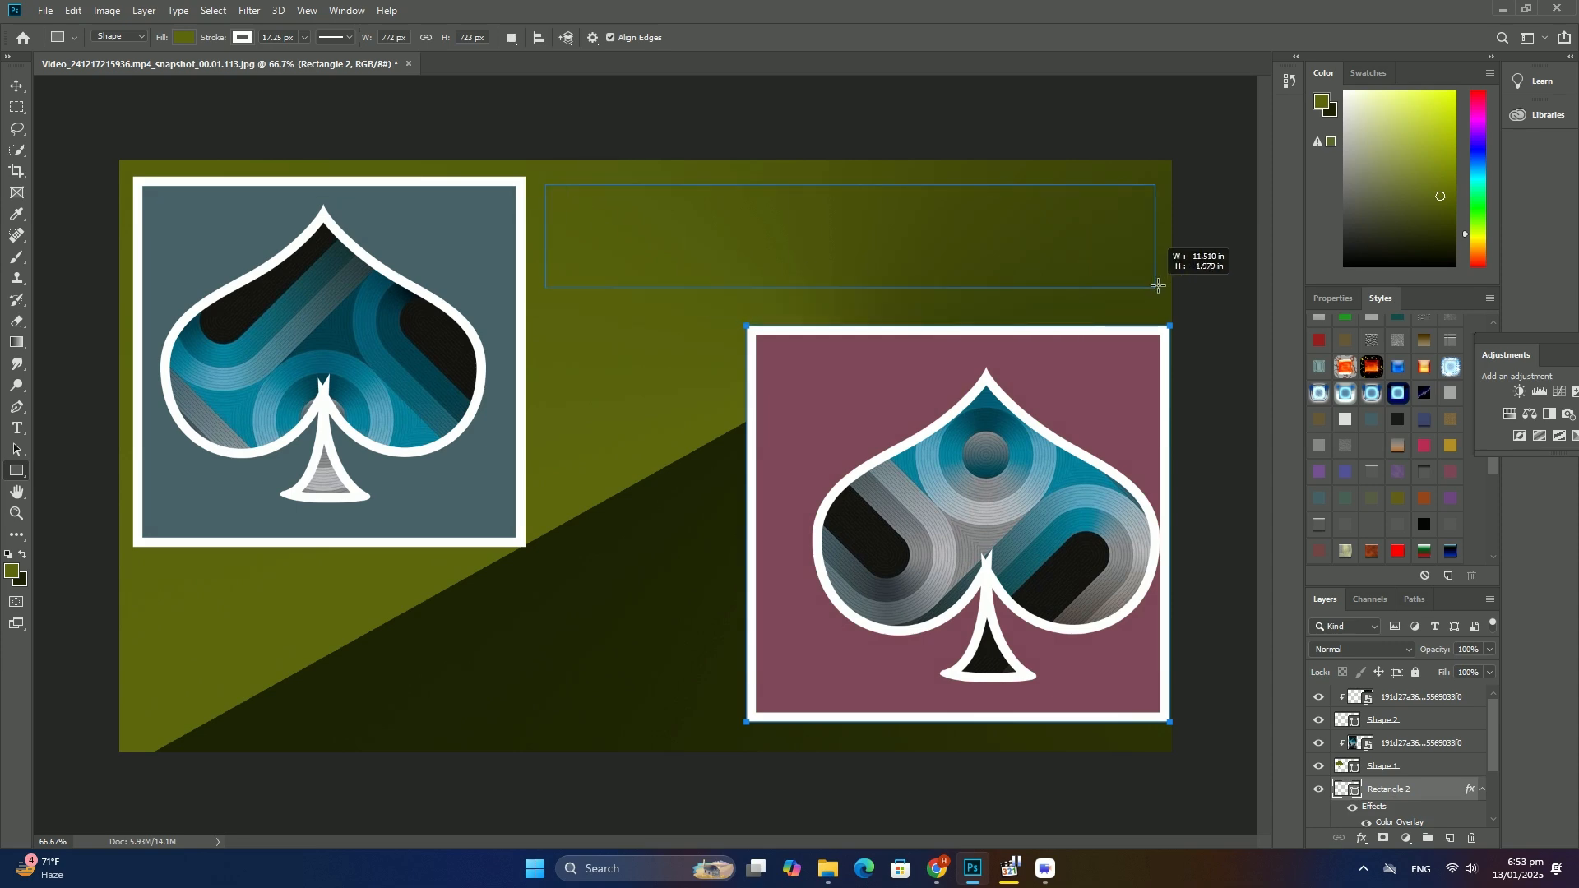
drag(145, 621, 717, 713)
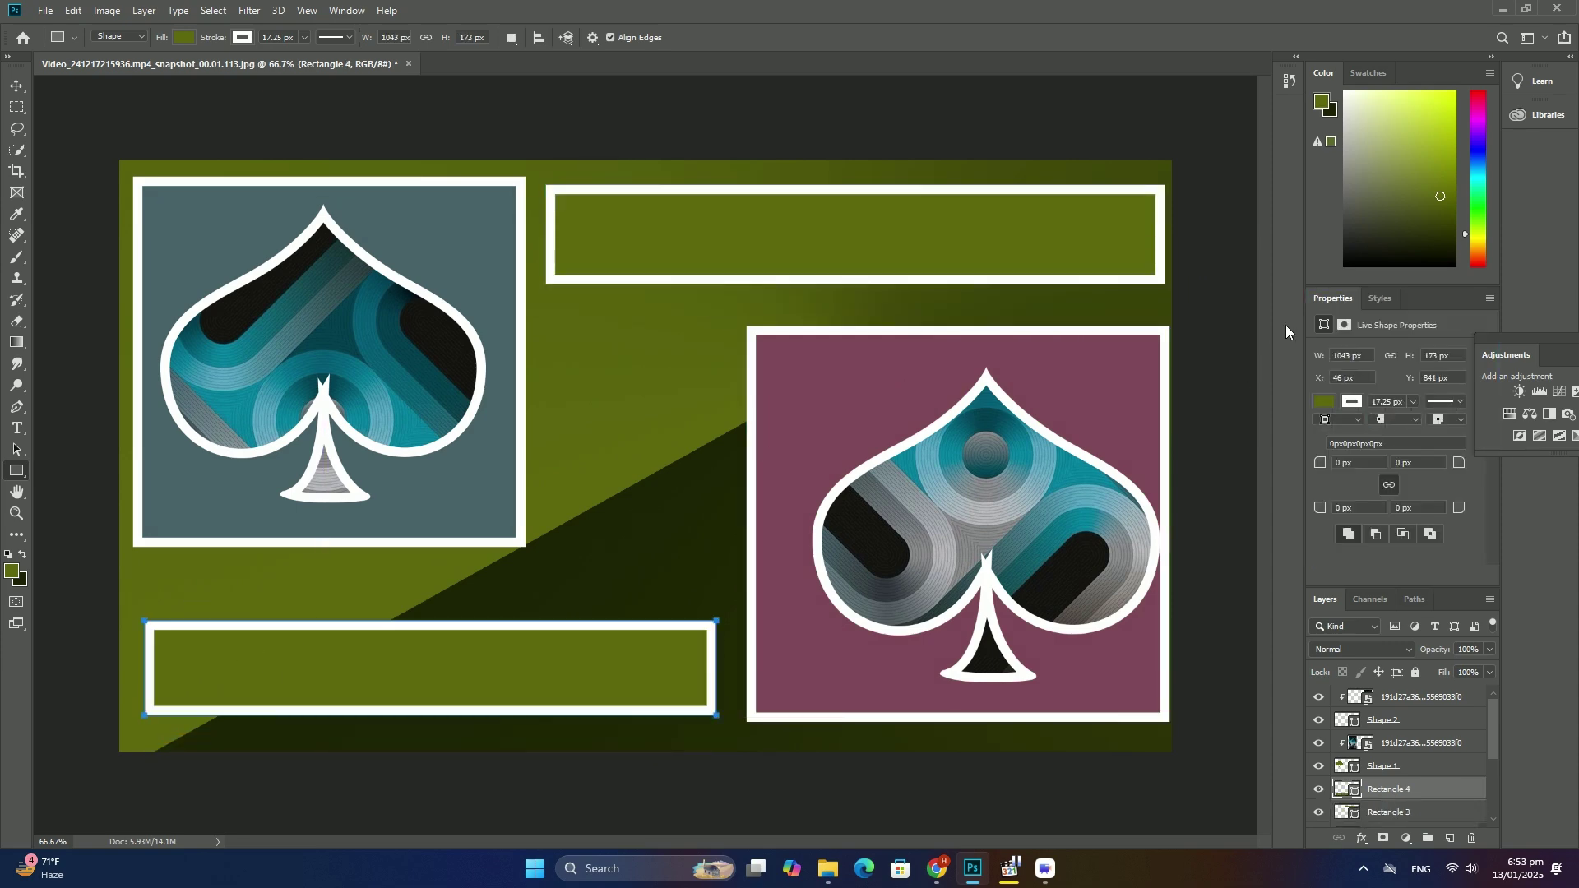
click(1375, 296)
click(1398, 479)
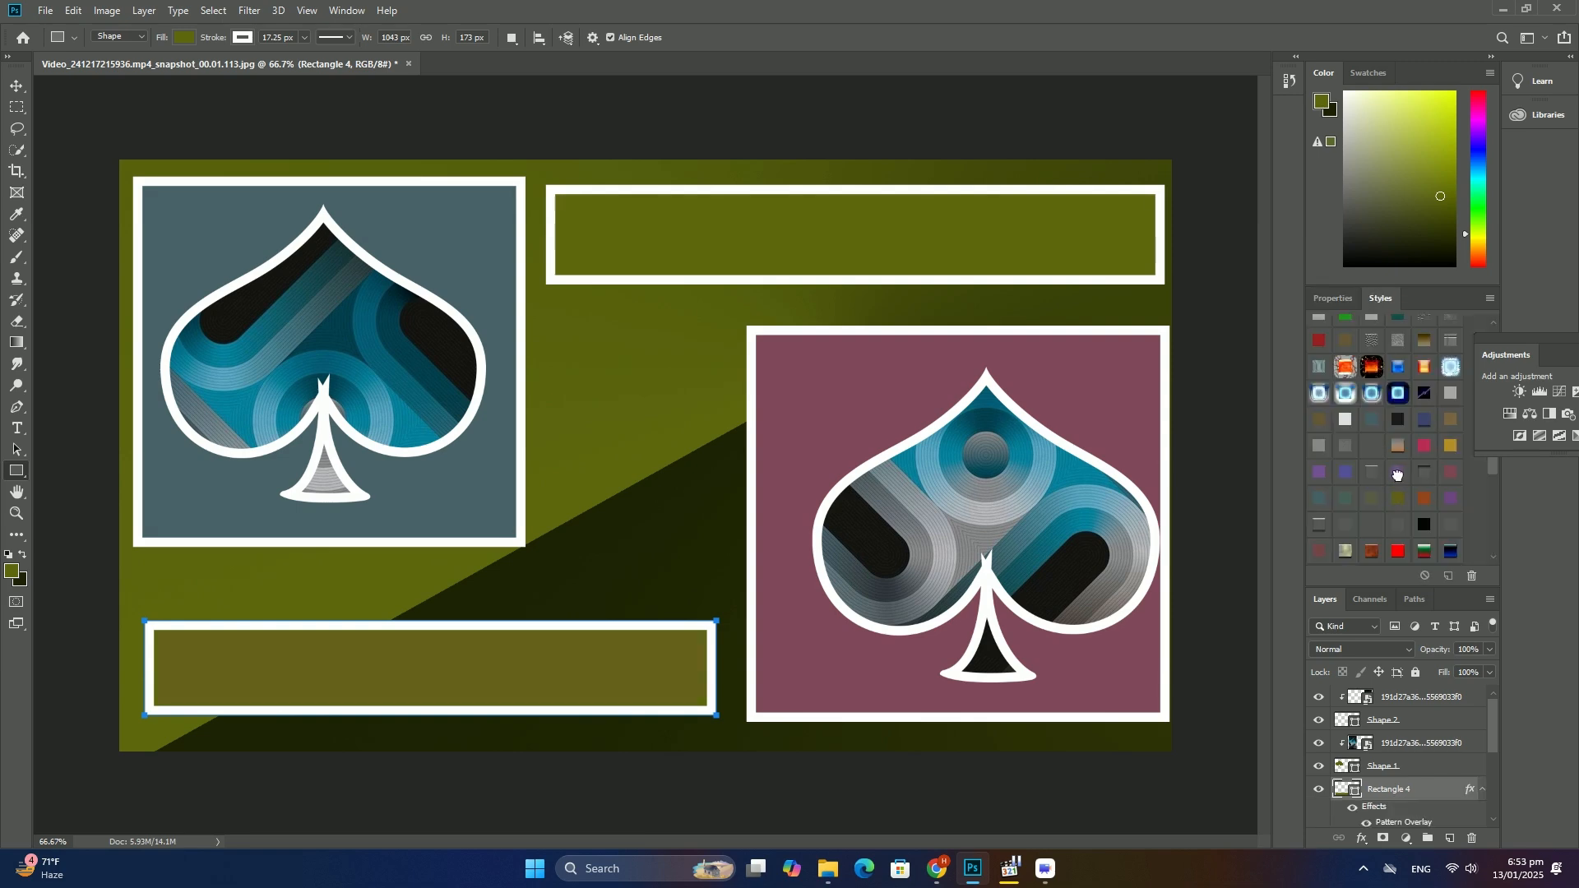